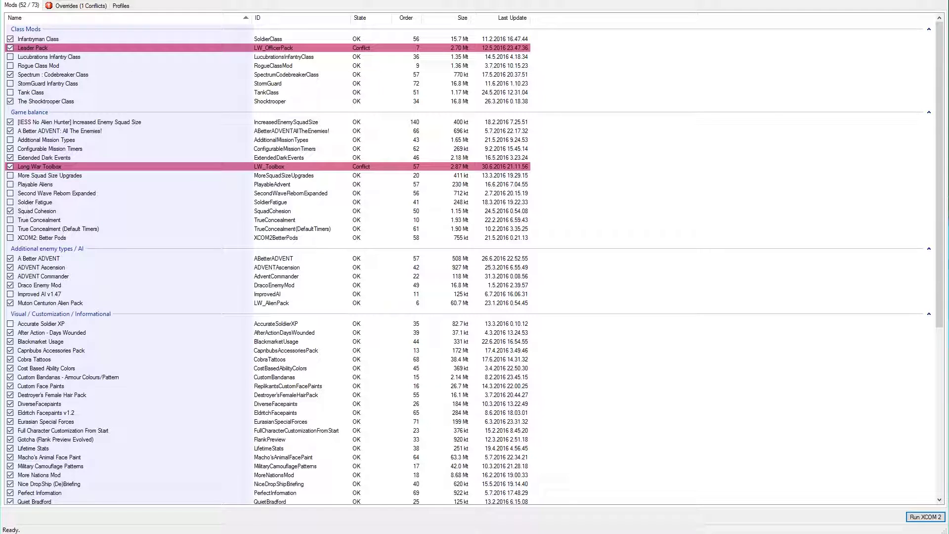
# Disable the Infantryman Class mod in the Class Mods group
pyautogui.scroll(-10, 928, 266)
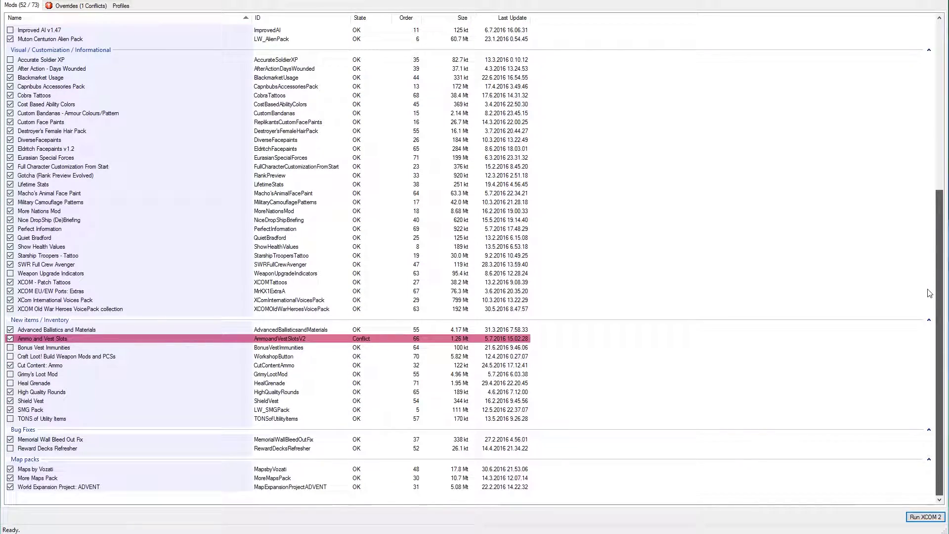
pyautogui.scroll(10, 930, 293)
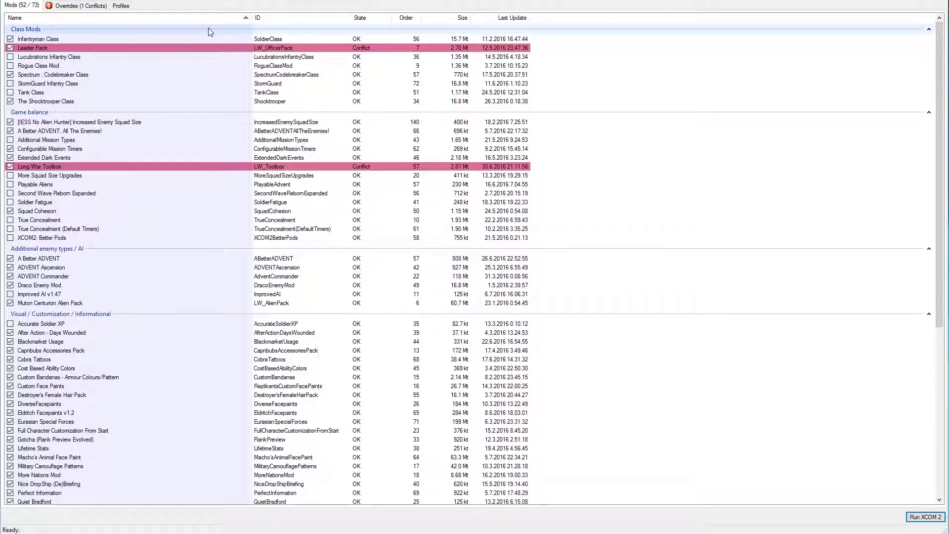
pyautogui.click(58, 40)
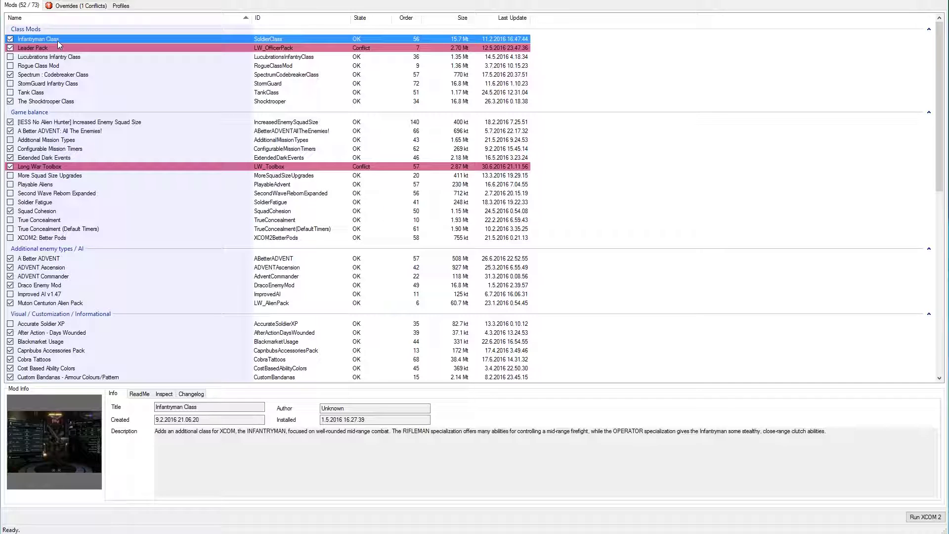
pyautogui.click(9, 39)
# Review the descriptions of the Leader Pack, Spectrum : Codebreaker Class and Rogue Class Mod
pyautogui.click(54, 45)
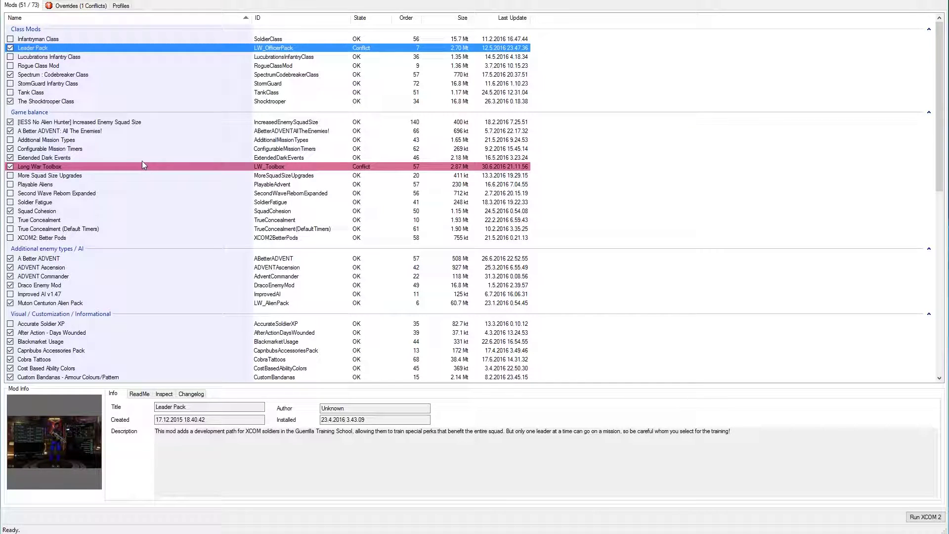
pyautogui.click(85, 78)
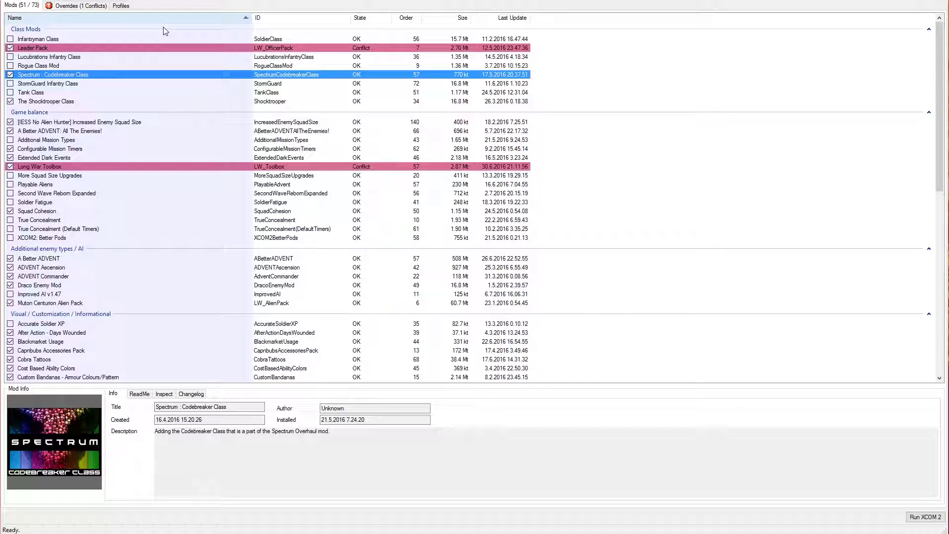
pyautogui.press('Up')
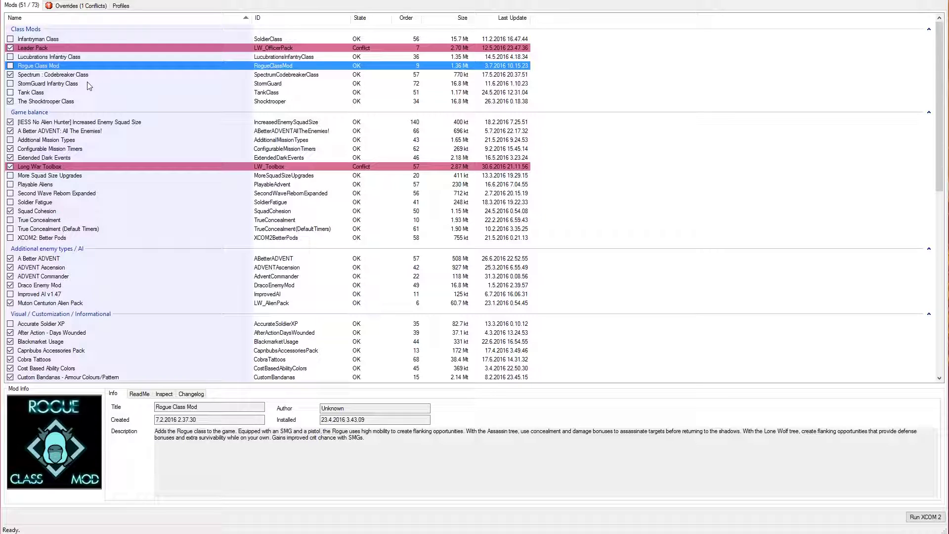
# Enable the StormGuard Infantry Class mod in the Class Mods group
pyautogui.click(41, 93)
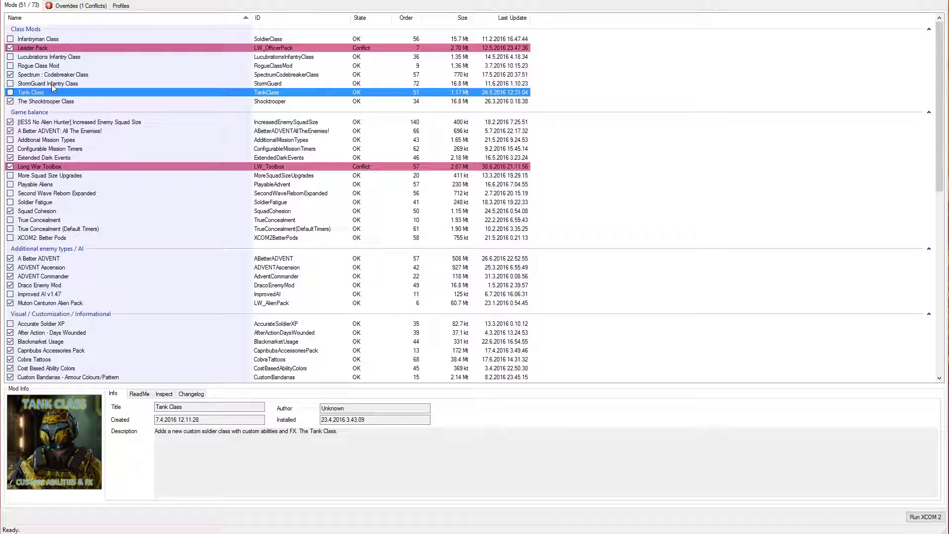
pyautogui.click(52, 84)
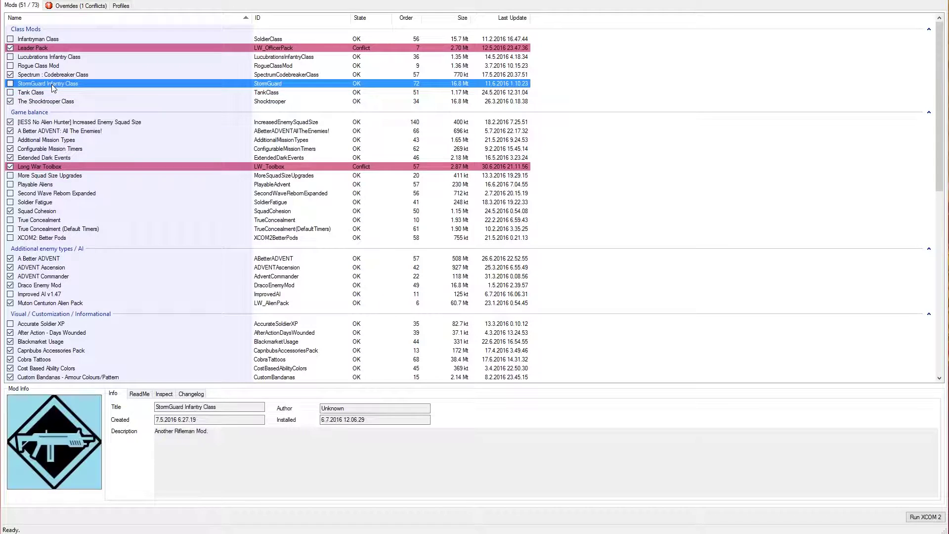
pyautogui.doubleClick(105, 84)
# Open the ReadMe of the StormGuard Infantry Class mod and find its ability tree
pyautogui.click(162, 395)
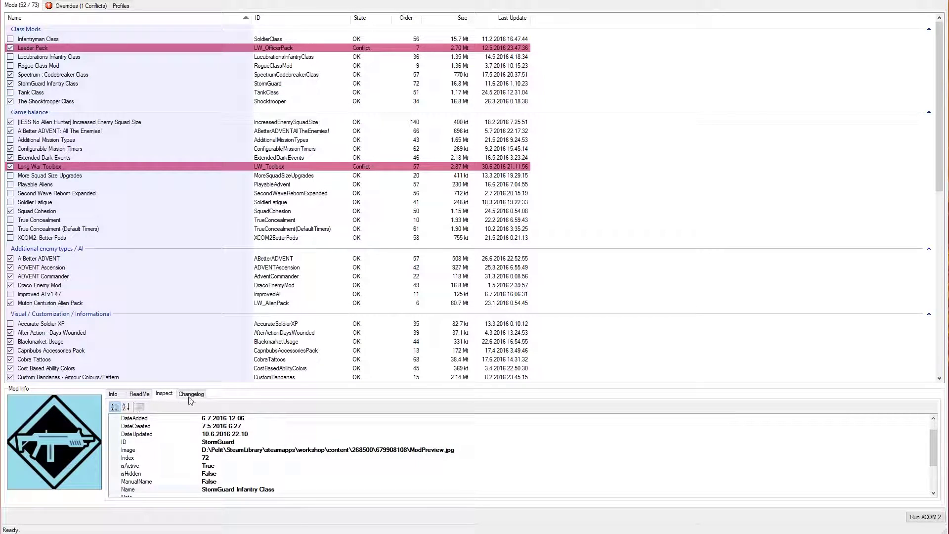
pyautogui.click(139, 395)
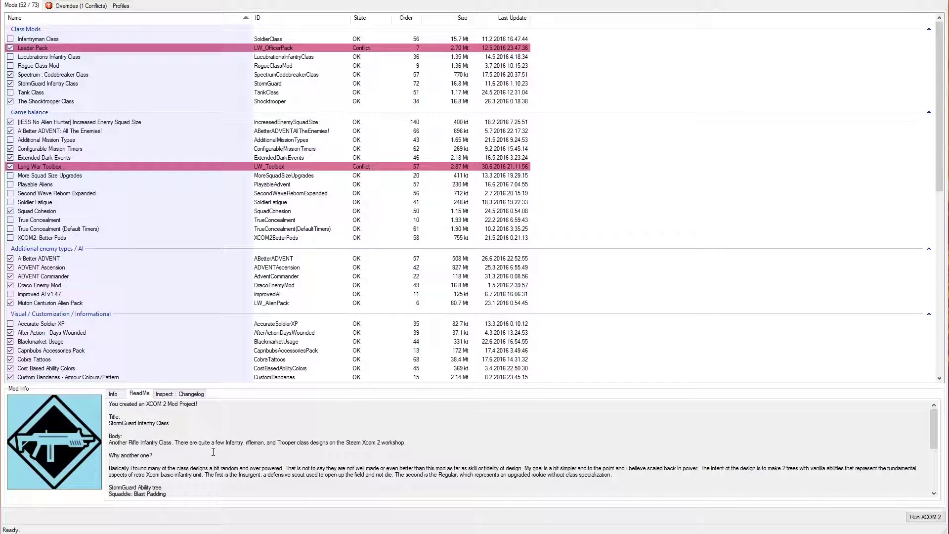
pyautogui.scroll(-10, 183, 456)
pyautogui.scroll(4, 183, 455)
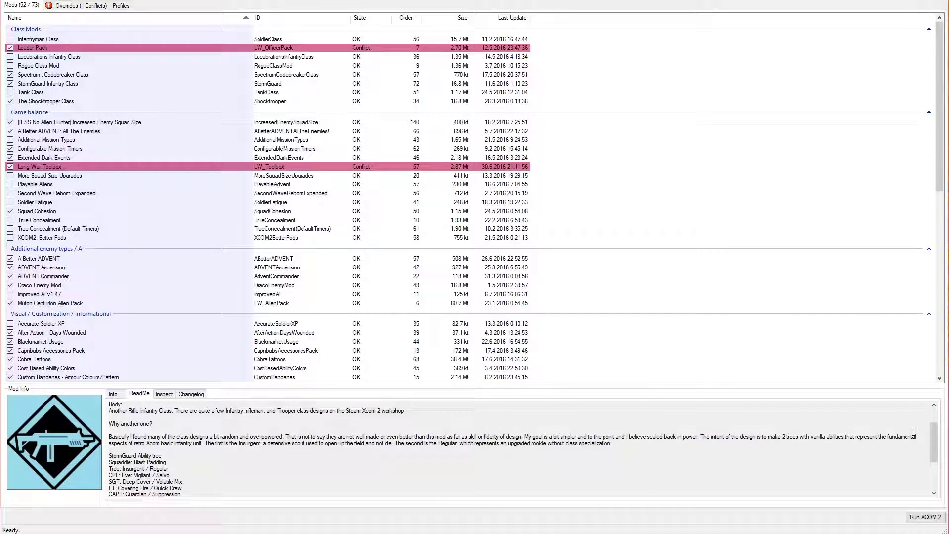
pyautogui.moveTo(934, 438); pyautogui.dragTo(933, 444)
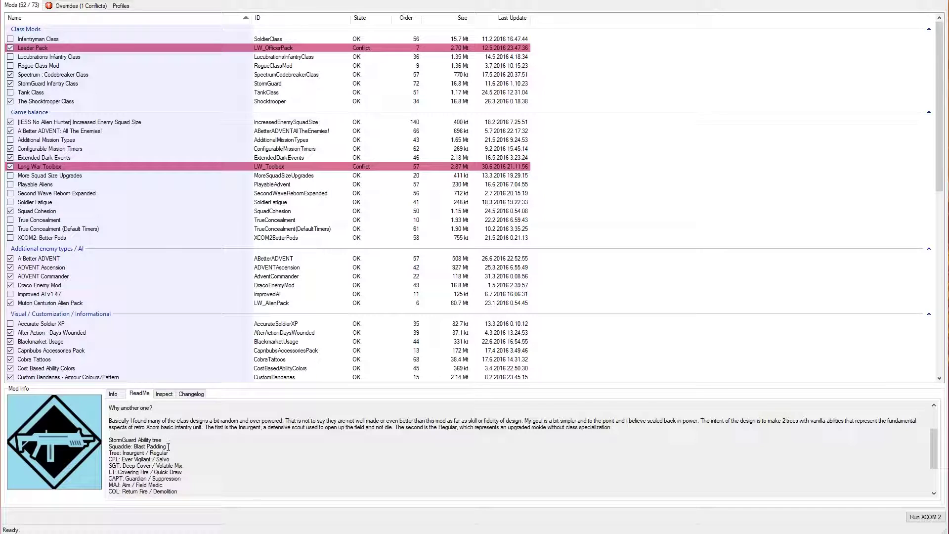
# Examine the StormGuard ability tree, highlighting the Squaddie ability, the Insurgent / Regular rank abilities and the COL line
pyautogui.moveTo(168, 448); pyautogui.dragTo(88, 447)
pyautogui.click(294, 457)
pyautogui.moveTo(179, 492); pyautogui.dragTo(110, 453)
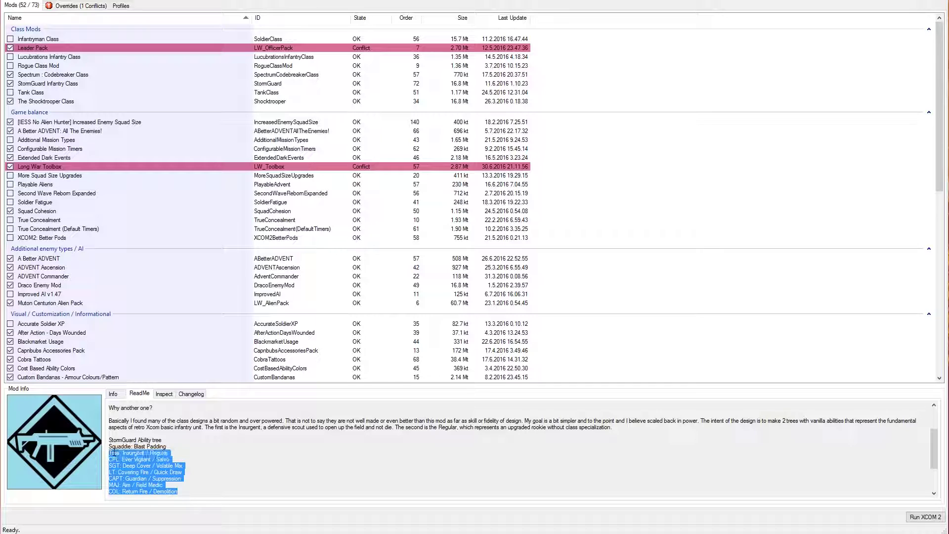
pyautogui.click(188, 485)
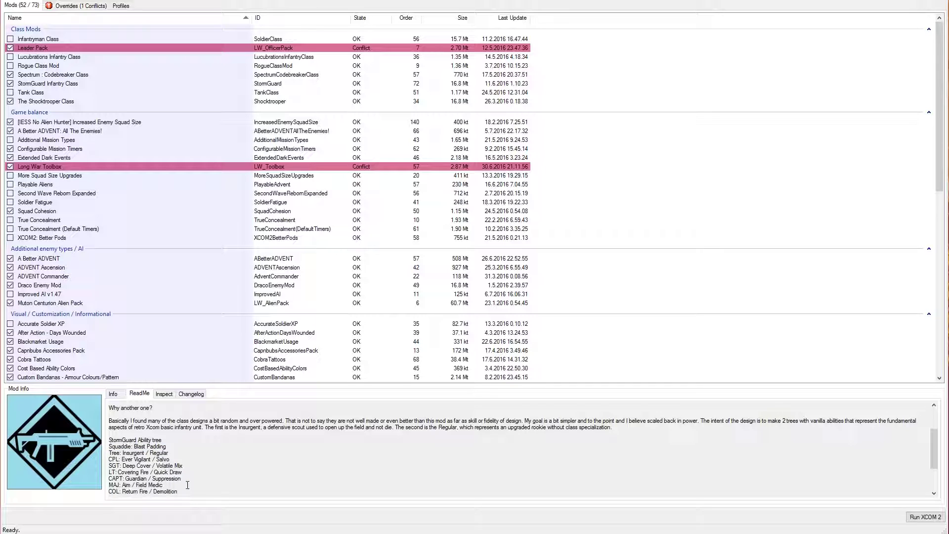
pyautogui.moveTo(192, 489); pyautogui.dragTo(203, 467)
pyautogui.click(203, 467)
pyautogui.moveTo(190, 494); pyautogui.dragTo(111, 494)
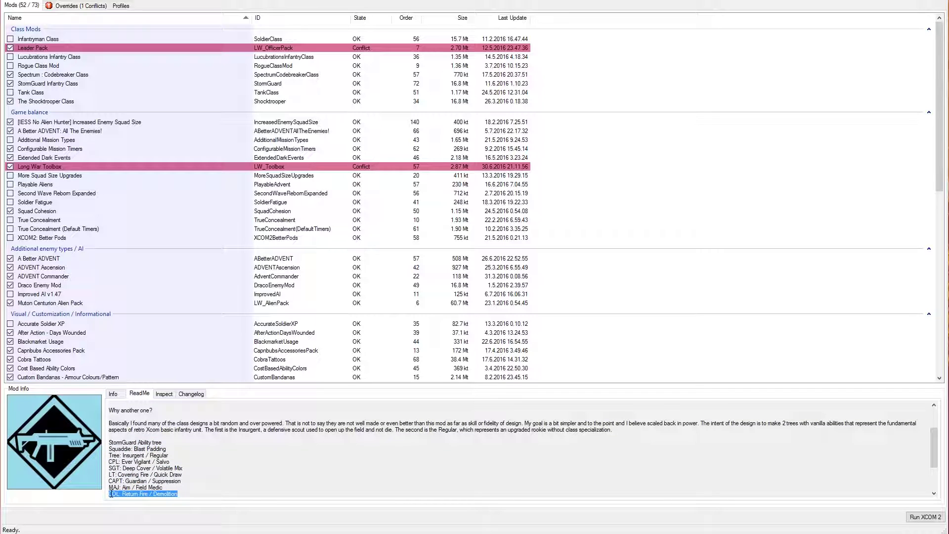
pyautogui.click(189, 495)
pyautogui.press('Up')
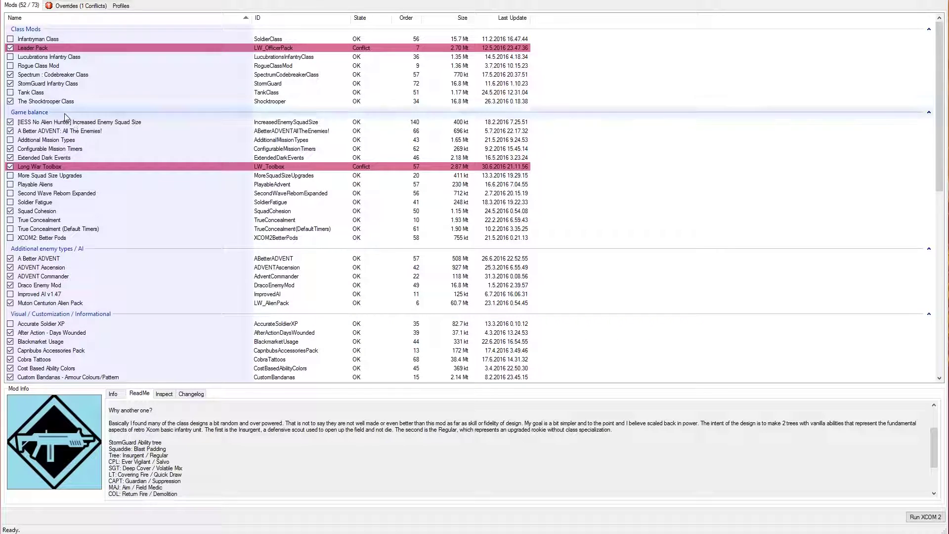
# Review the mod details of Tank Class and The Shocktrooper Class, ending on the latter's general information
pyautogui.click(55, 84)
pyautogui.click(63, 93)
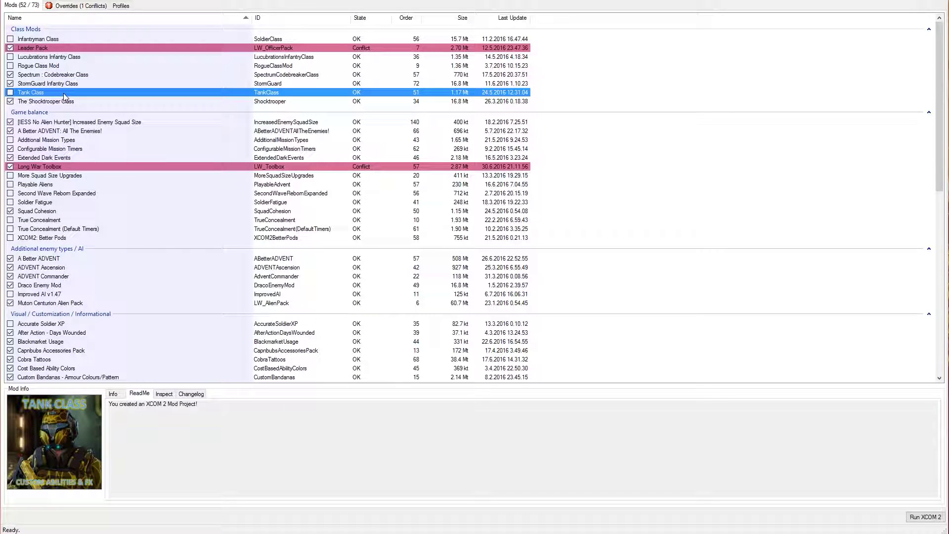
pyautogui.click(78, 101)
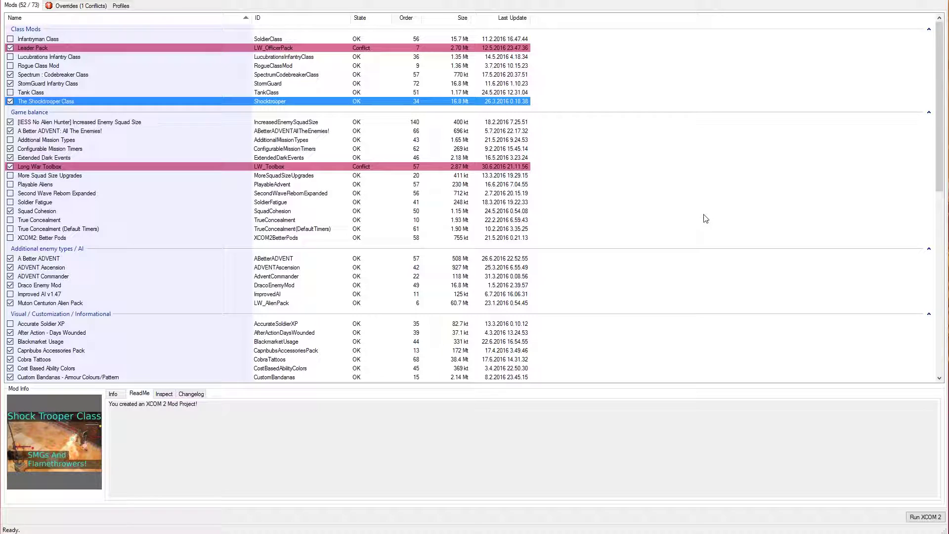
pyautogui.click(164, 395)
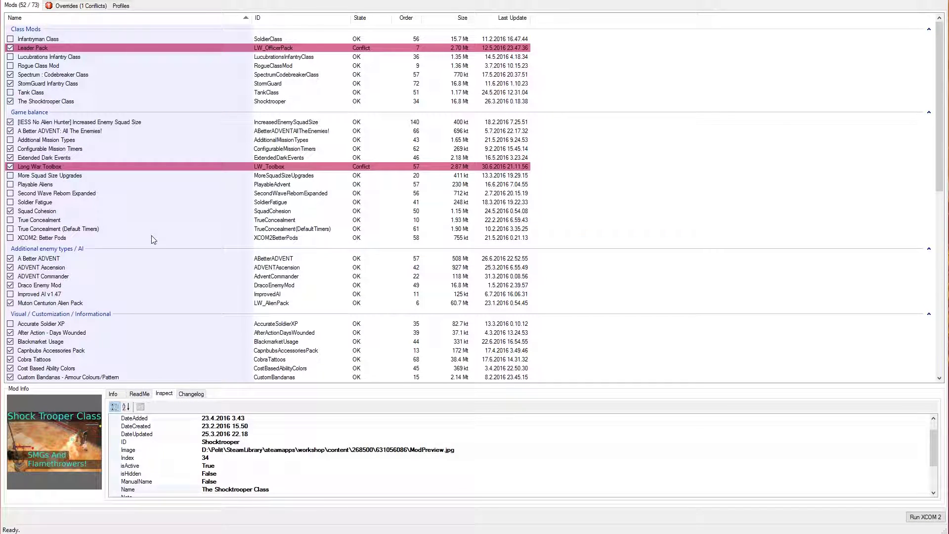
pyautogui.click(114, 394)
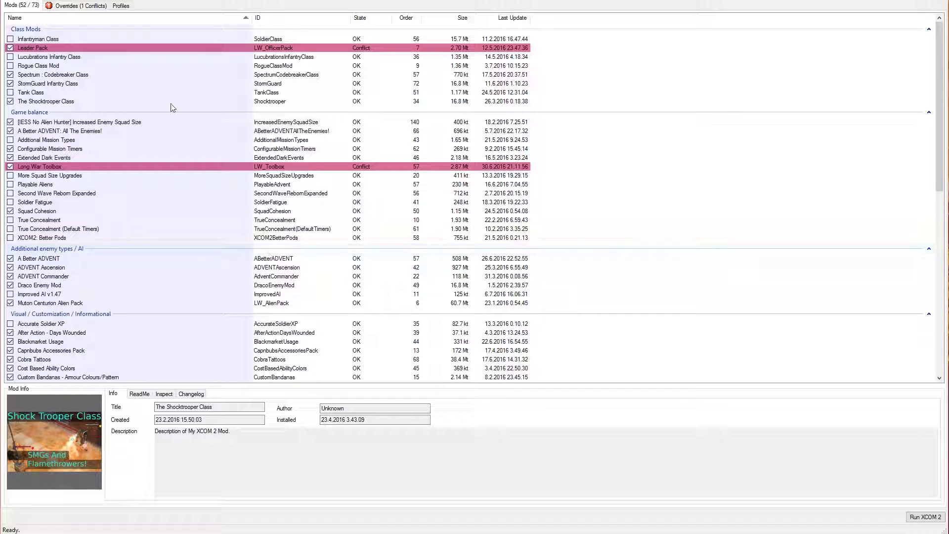
# Review the descriptions of Increased Enemy Squad Size, A Better ADVENT: All The Enemies!, Additional Mission Types and Configurable Mission Timers
pyautogui.click(103, 124)
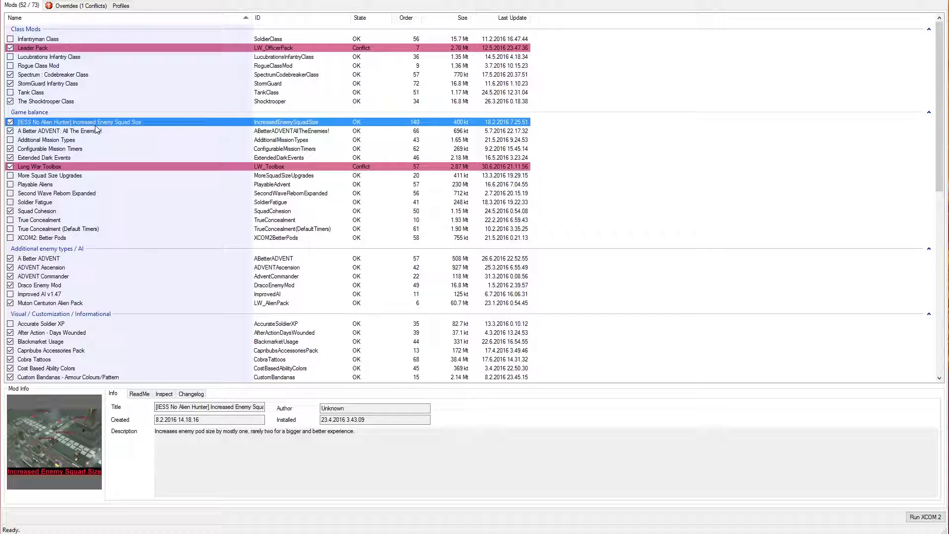
pyautogui.click(97, 130)
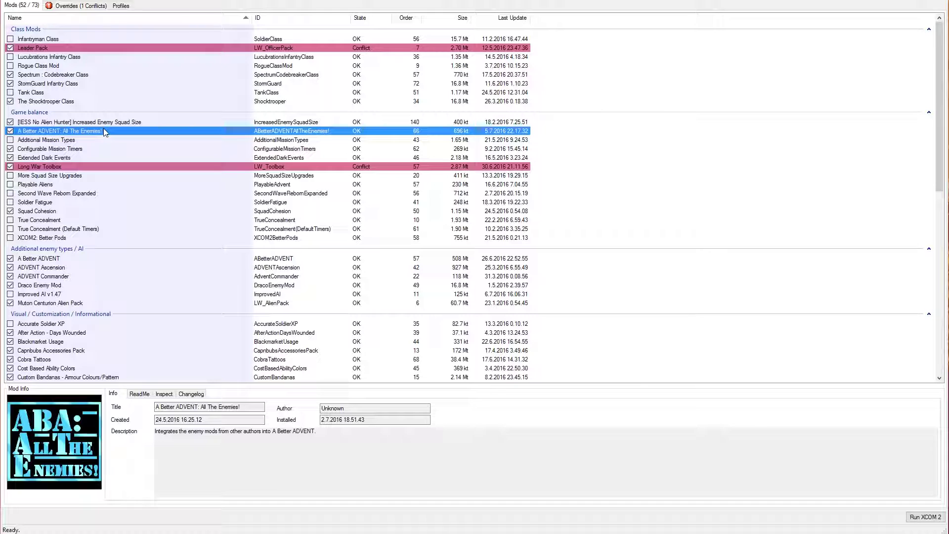
pyautogui.click(68, 139)
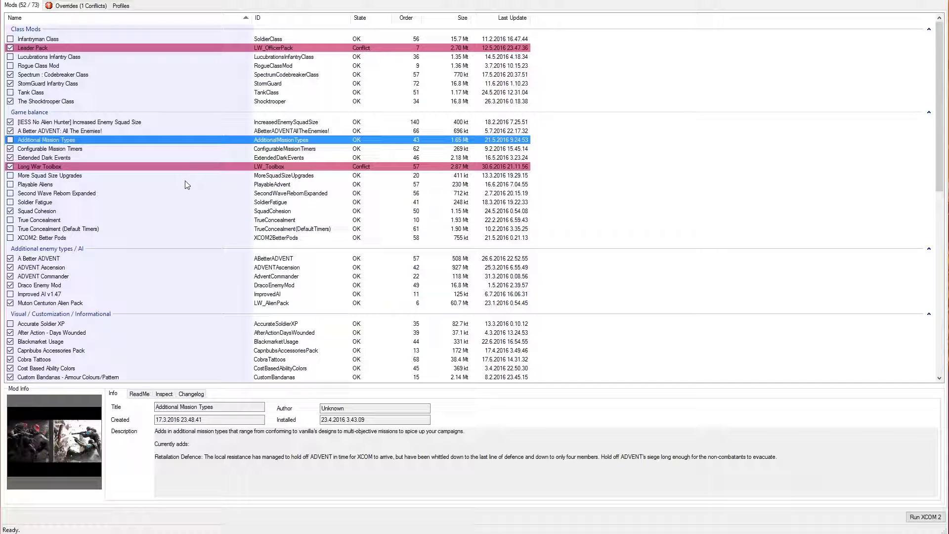
pyautogui.click(65, 150)
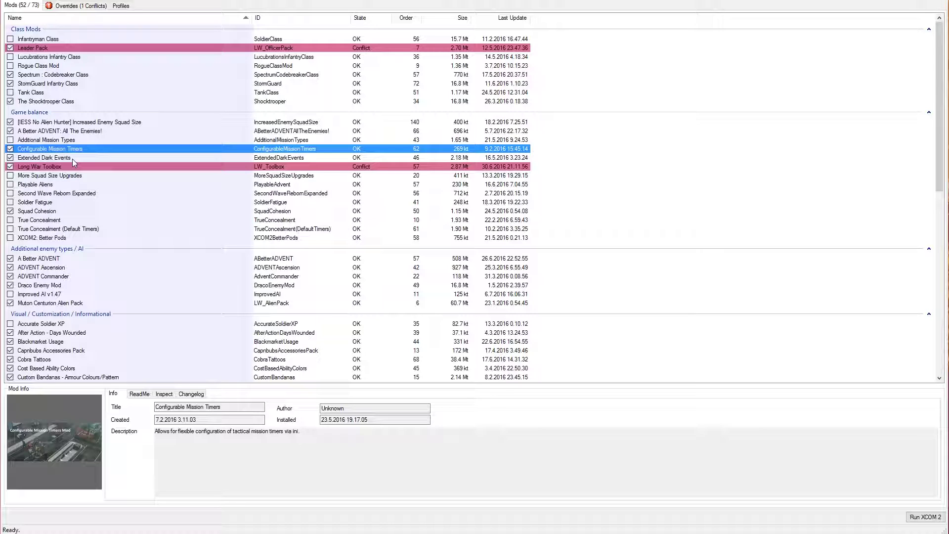
# Examine the list of added dark events in the Extended Dark Events description
pyautogui.click(72, 159)
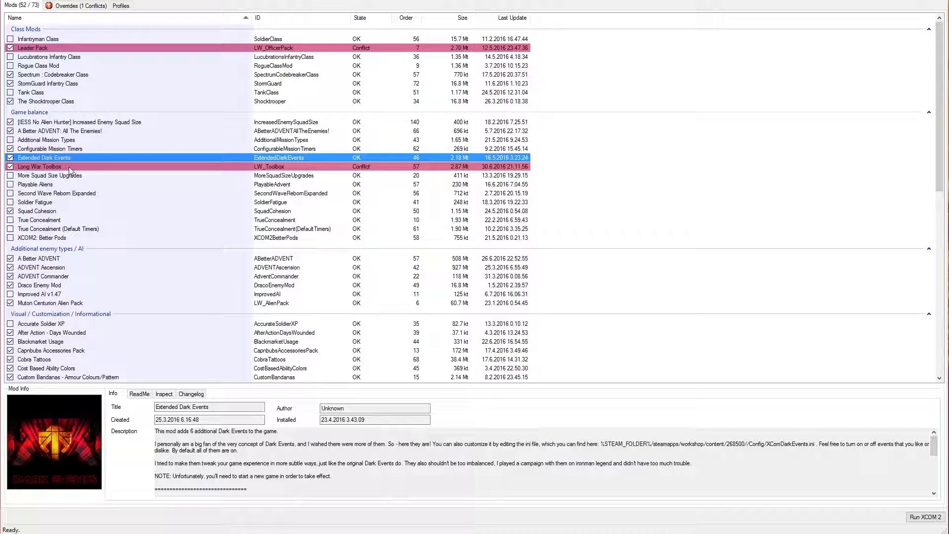
pyautogui.scroll(-5, 254, 484)
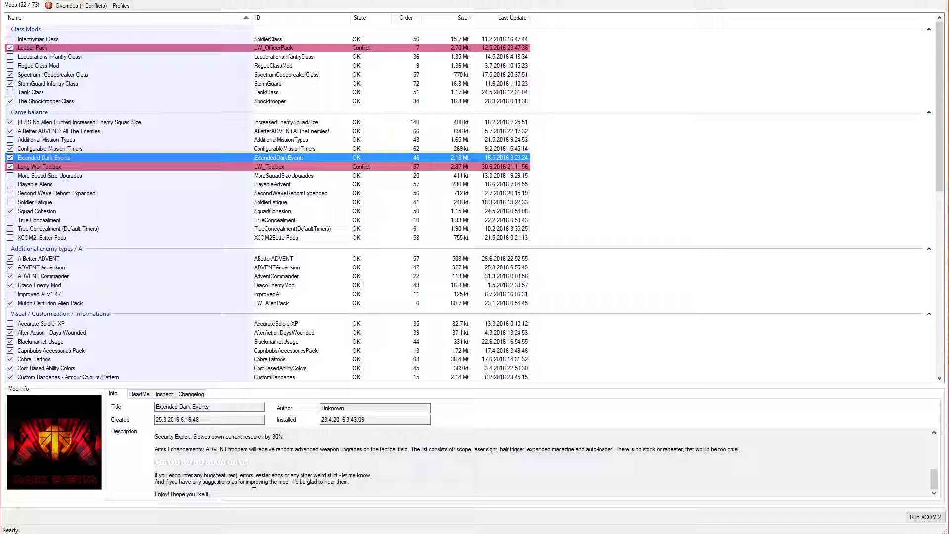
pyautogui.scroll(2, 253, 484)
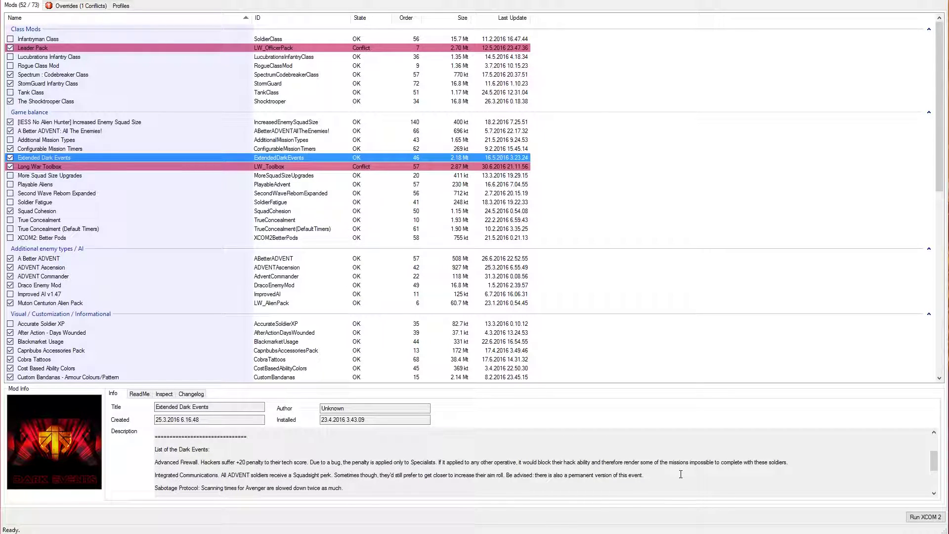
# Check the Long War Toolbox description and disable the [IESS No Alien Hunter] Increased Enemy Squad Size mod
pyautogui.click(62, 167)
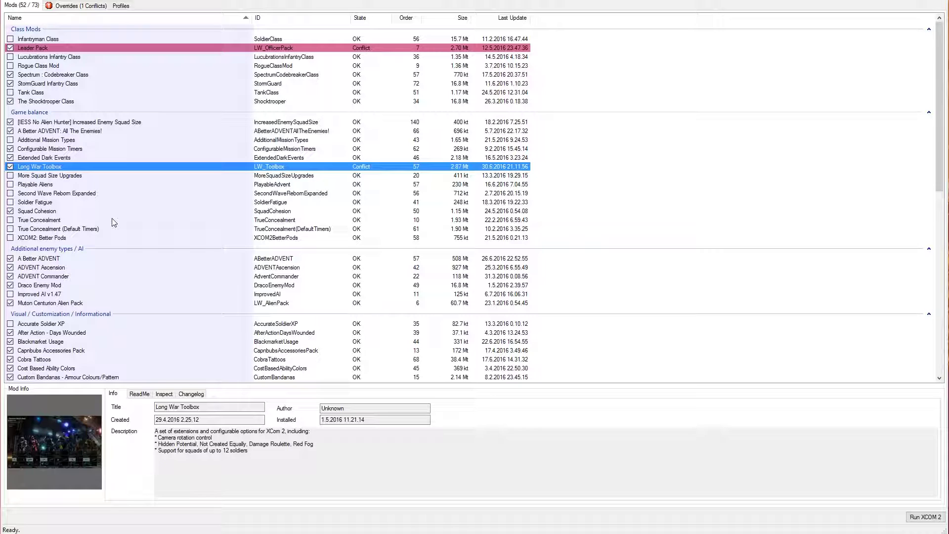
pyautogui.click(78, 122)
pyautogui.click(10, 122)
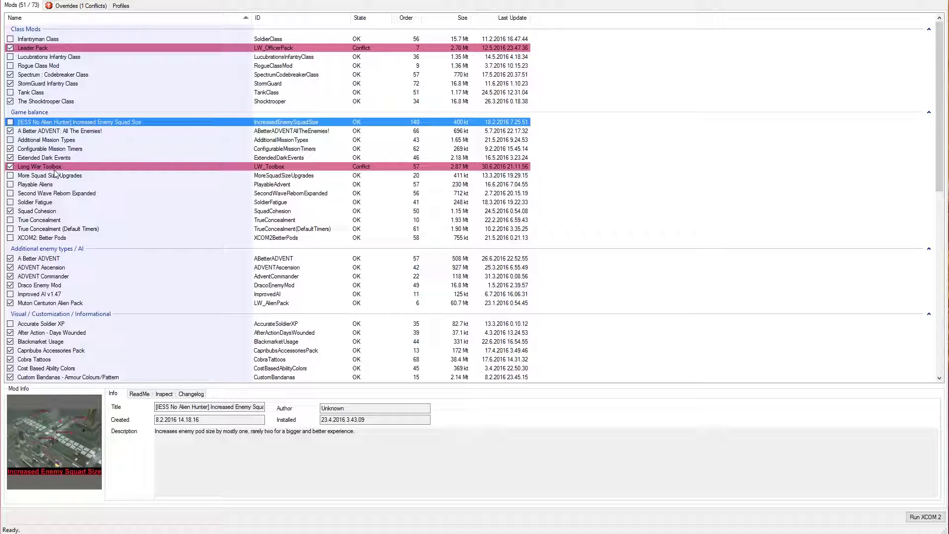
# Review the Game balance mods from Long War Toolbox and More Squad Size Upgrades through Soldier Fatigue
pyautogui.click(50, 167)
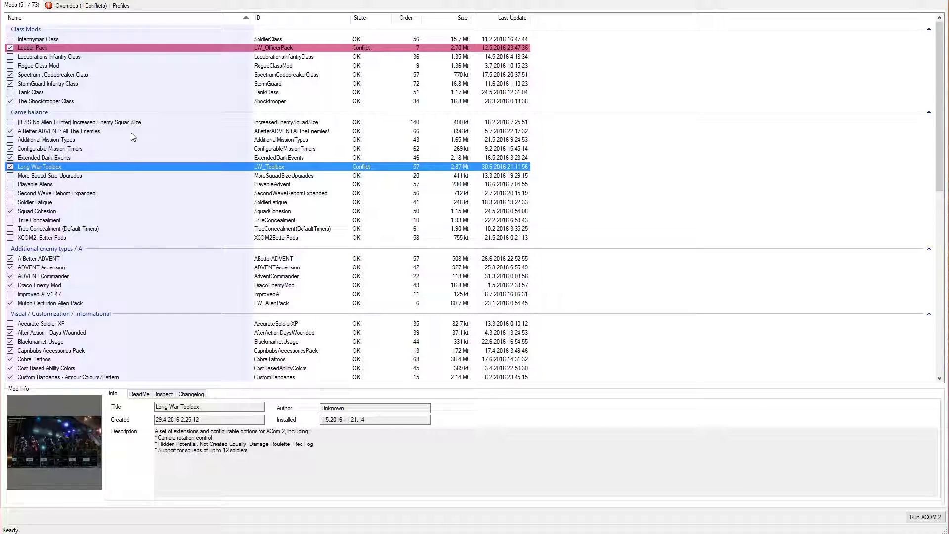
pyautogui.click(47, 177)
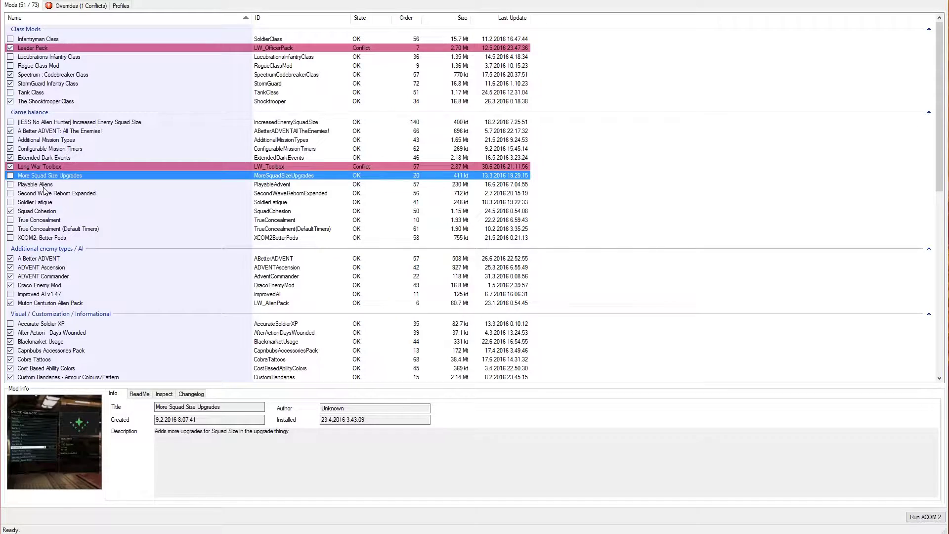
pyautogui.click(44, 187)
pyautogui.click(44, 193)
pyautogui.click(44, 203)
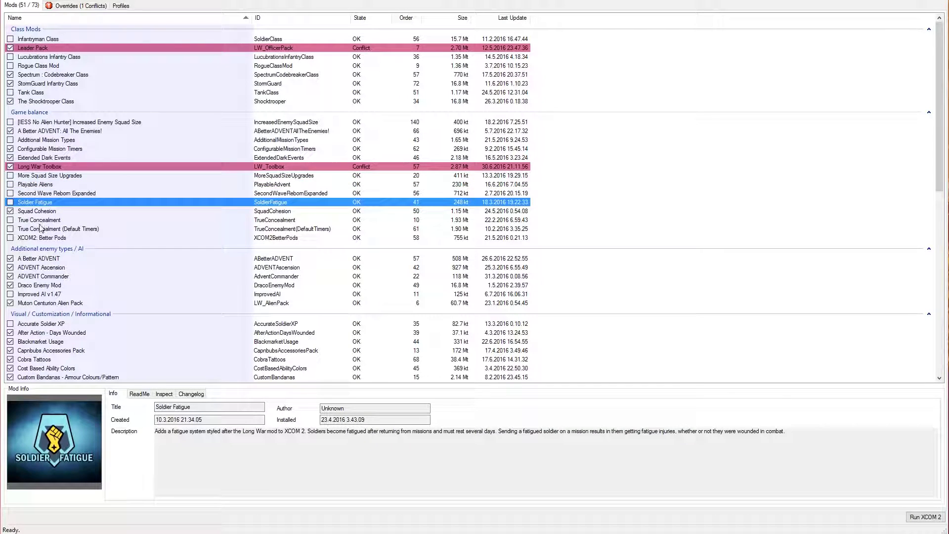
# Review the details of Squad Cohesion, both True Concealment mods and XCOM2: Better Pods
pyautogui.click(34, 213)
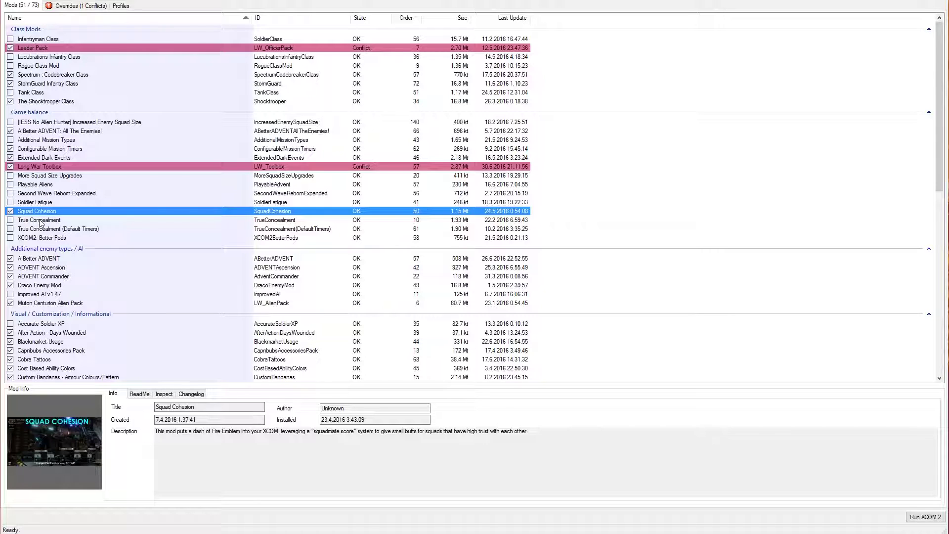
pyautogui.click(41, 220)
pyautogui.click(42, 229)
pyautogui.click(43, 237)
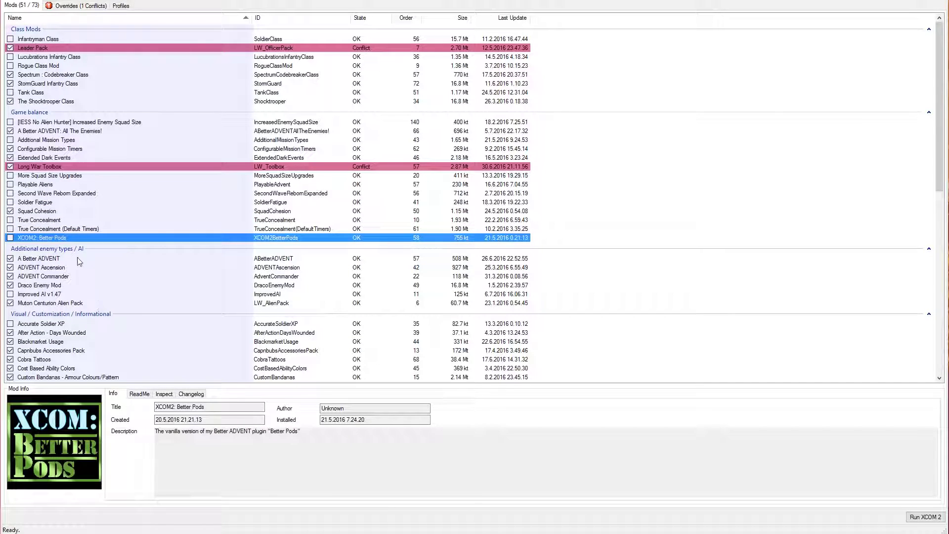
pyautogui.scroll(-3, 91, 296)
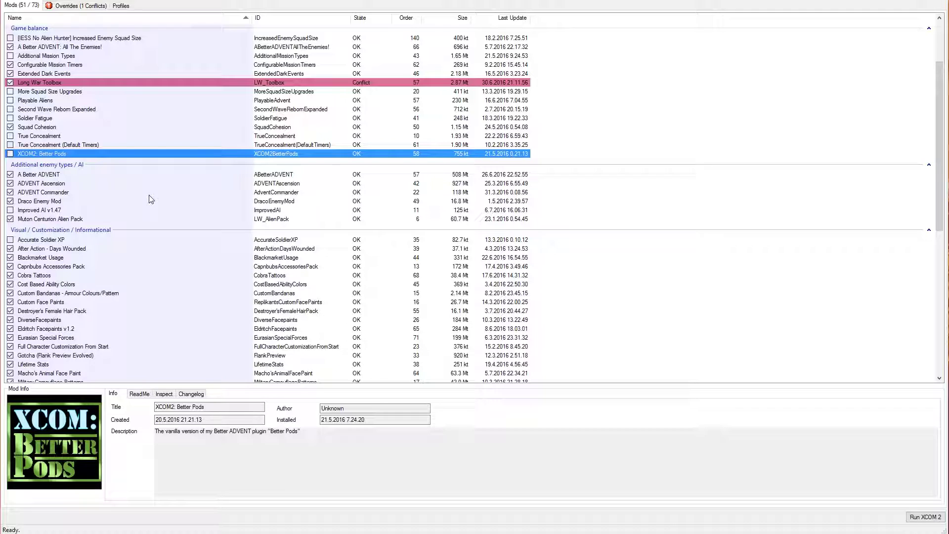
# Review the details of the additional enemy mods A Better ADVENT, ADVENT Ascension, ADVENT Commander, Draco Enemy Mod and Muton Centurion Alien Pack
pyautogui.click(55, 175)
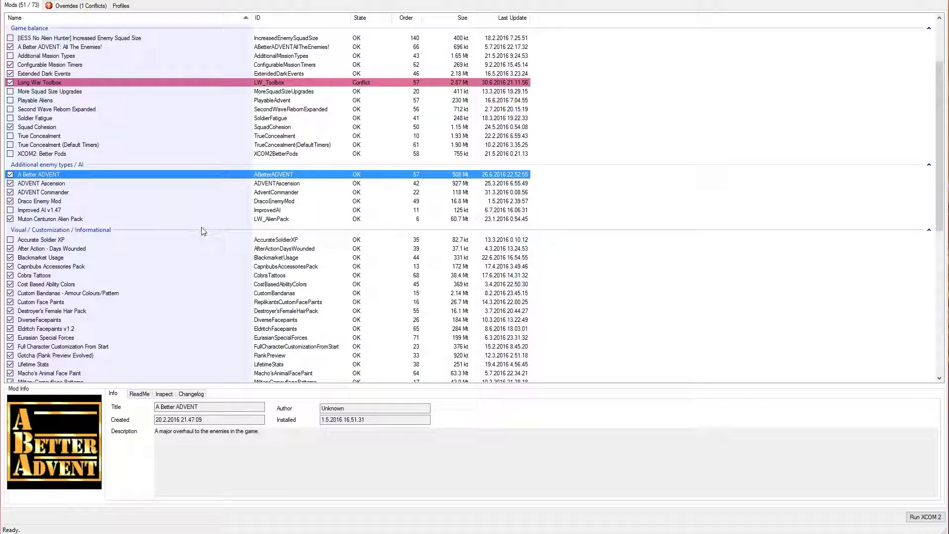
pyautogui.click(46, 184)
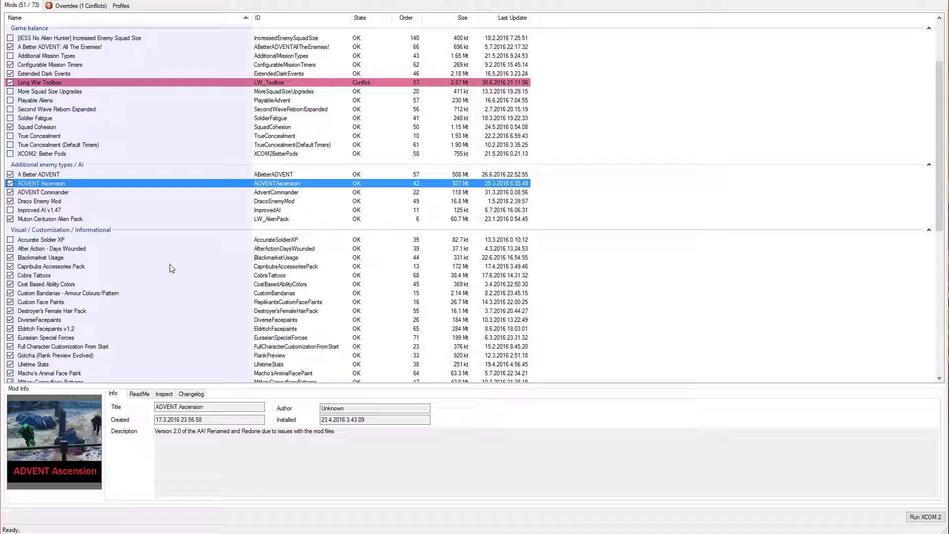
pyautogui.click(50, 193)
pyautogui.click(56, 203)
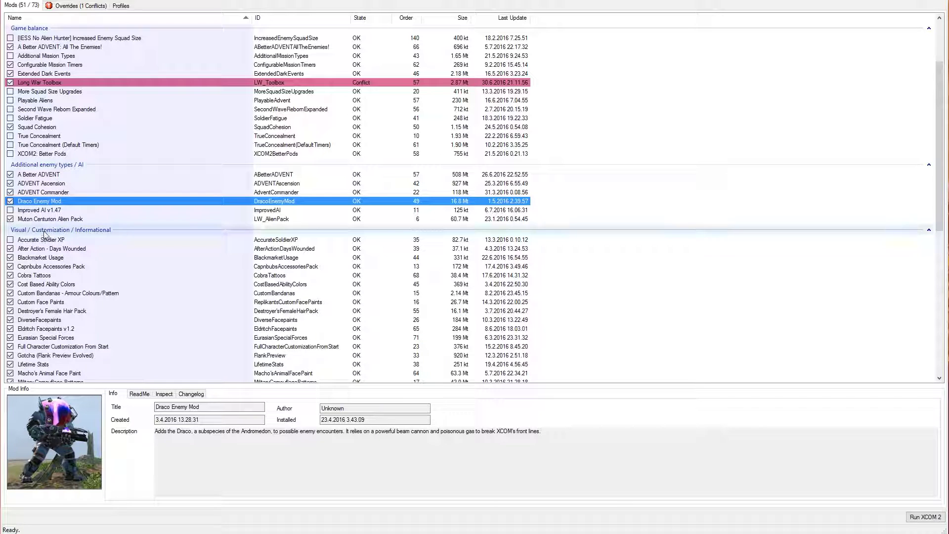
pyautogui.click(51, 220)
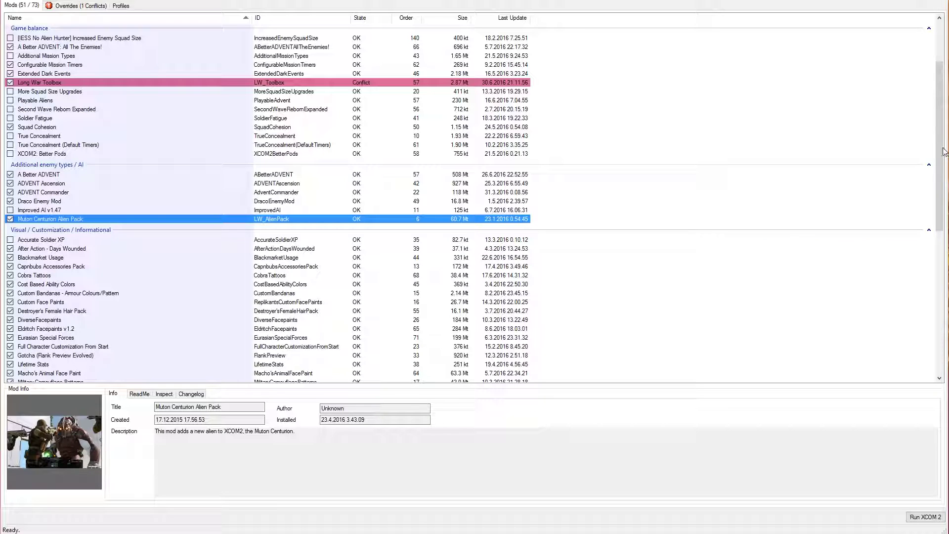
# Check the descriptions of the informational mods Accurate Soldier XP, After Action - Days Wounded and Blackmarket Usage
pyautogui.moveTo(939, 146); pyautogui.dragTo(922, 207)
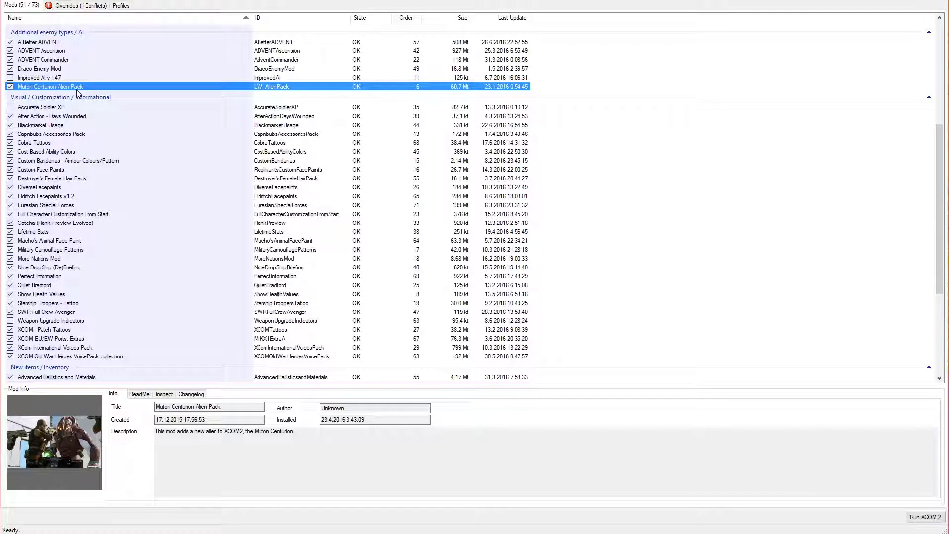
pyautogui.click(58, 109)
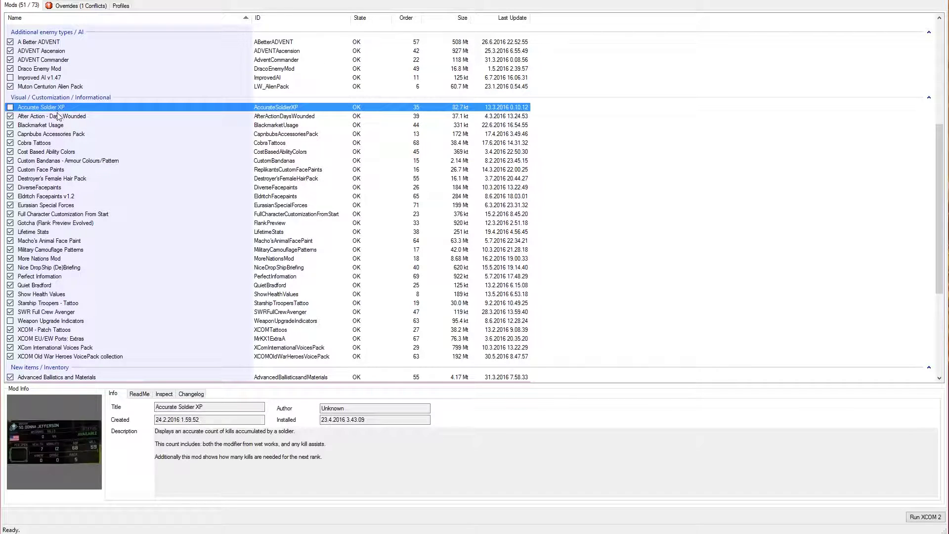
pyautogui.click(63, 116)
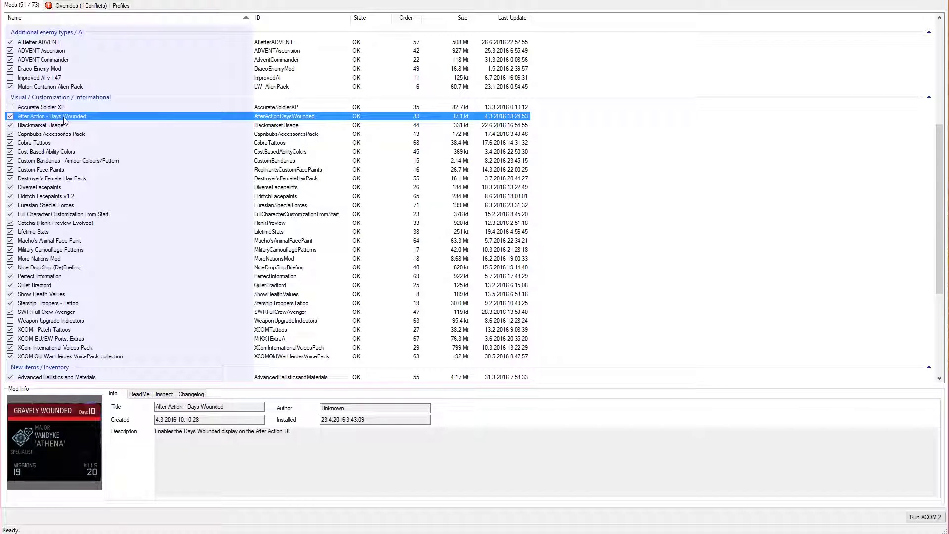
pyautogui.click(55, 127)
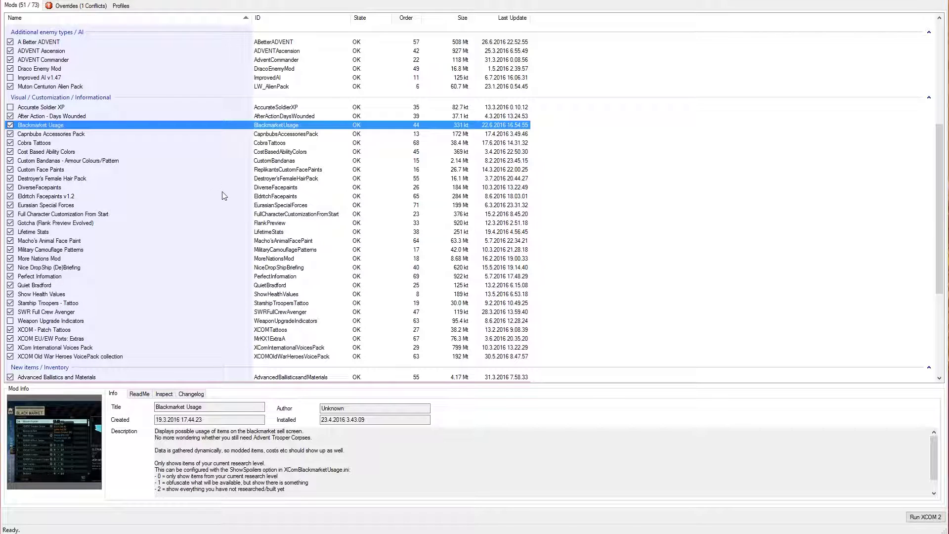
pyautogui.rightClick(54, 127)
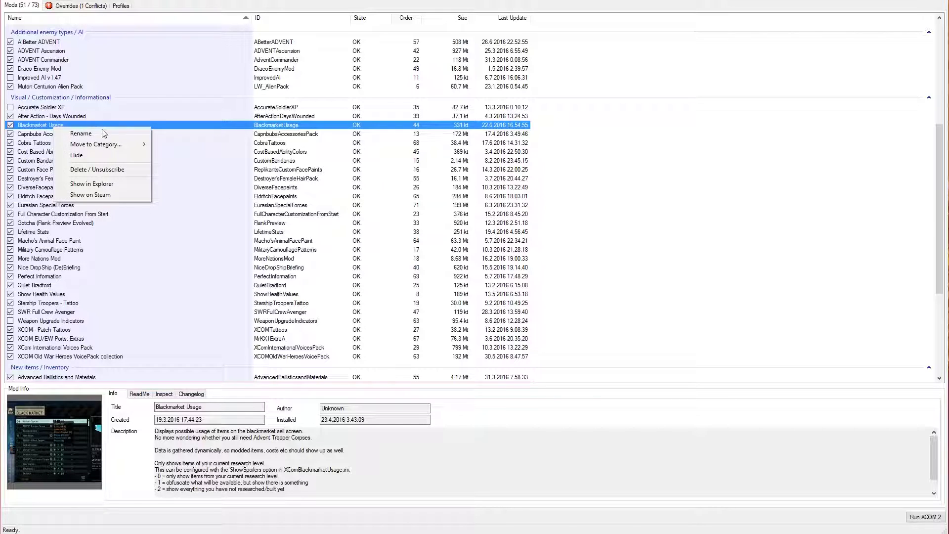
pyautogui.moveTo(114, 145)
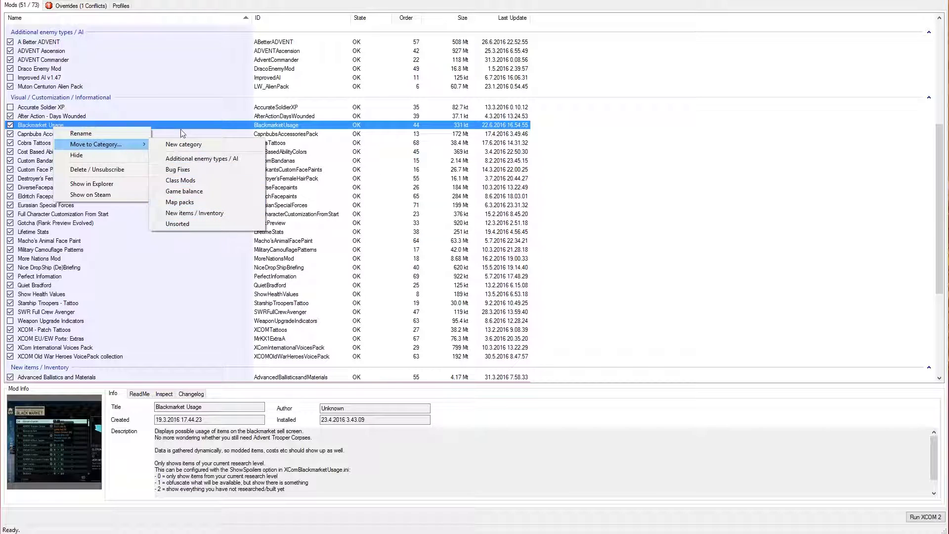
pyautogui.click(107, 125)
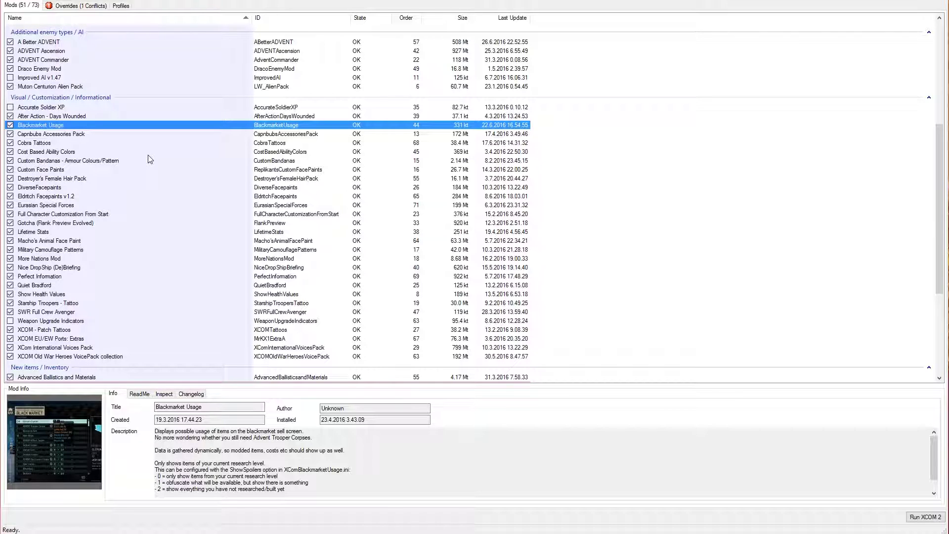
# Review the details of Capnbubs Accessories Pack, Cobra Tattoos, Cost Based Ability Colors and Custom Bandanas - Armour Colours/Pattern
pyautogui.click(55, 133)
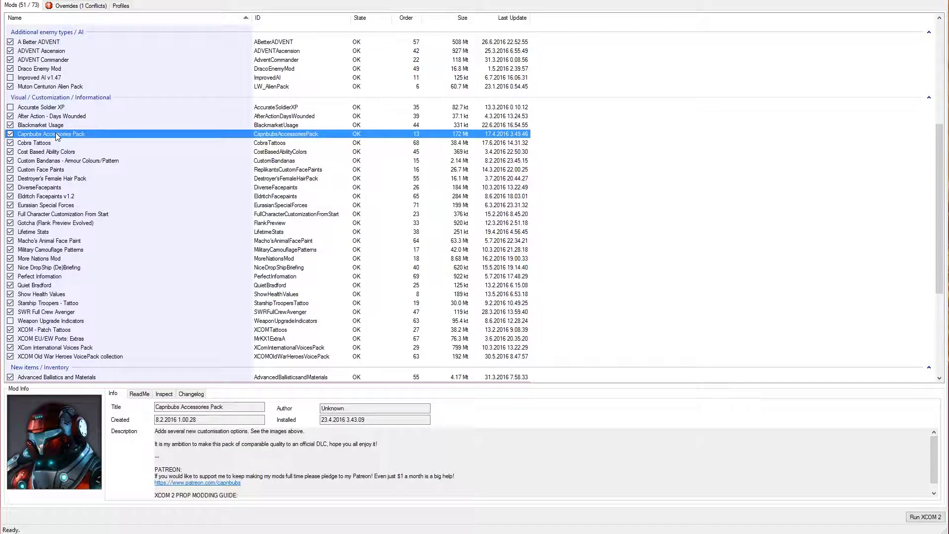
pyautogui.click(52, 145)
pyautogui.click(55, 152)
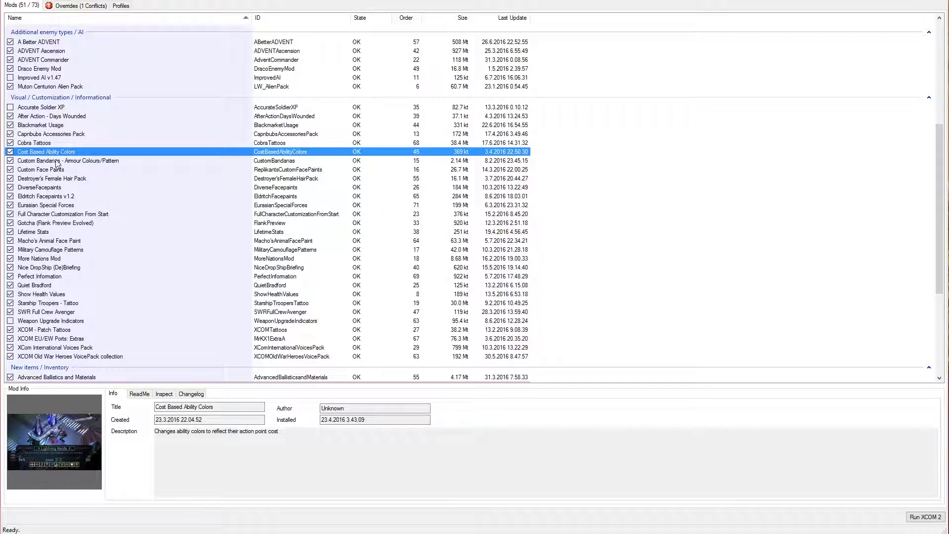
pyautogui.click(44, 143)
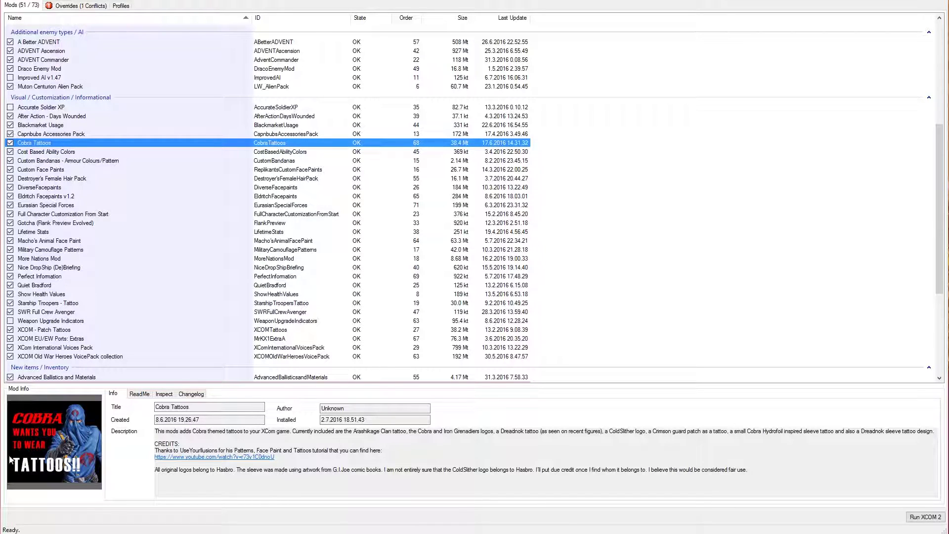
pyautogui.click(59, 153)
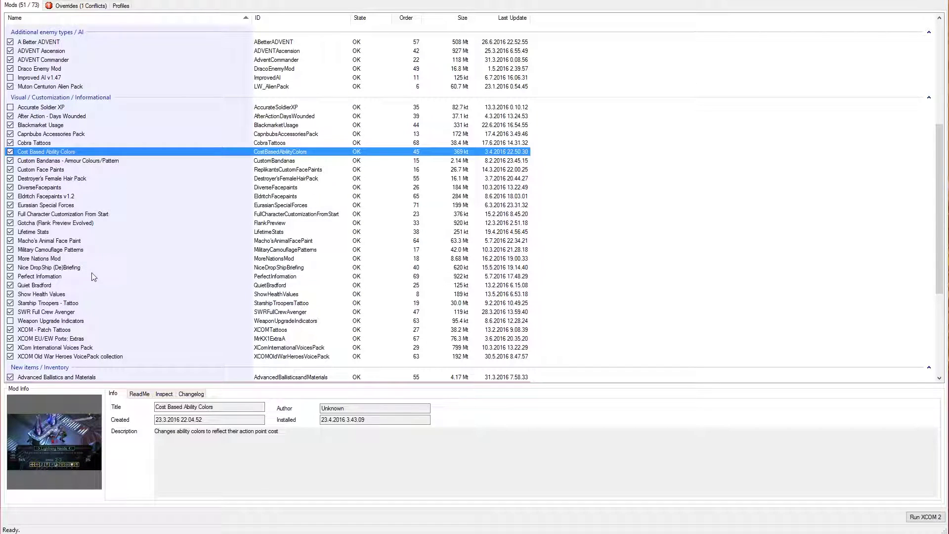
pyautogui.click(77, 163)
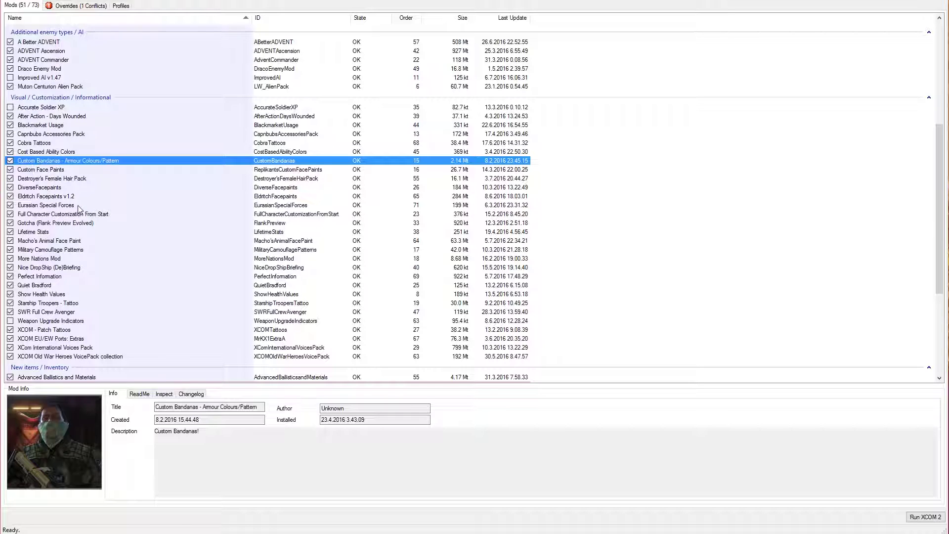
# Review the remaining visual and informational mods of interest, from Eldritch Facepaints v1.2, Eurasian Special Forces and Gotcha to the two XCOM voice packs
pyautogui.click(54, 198)
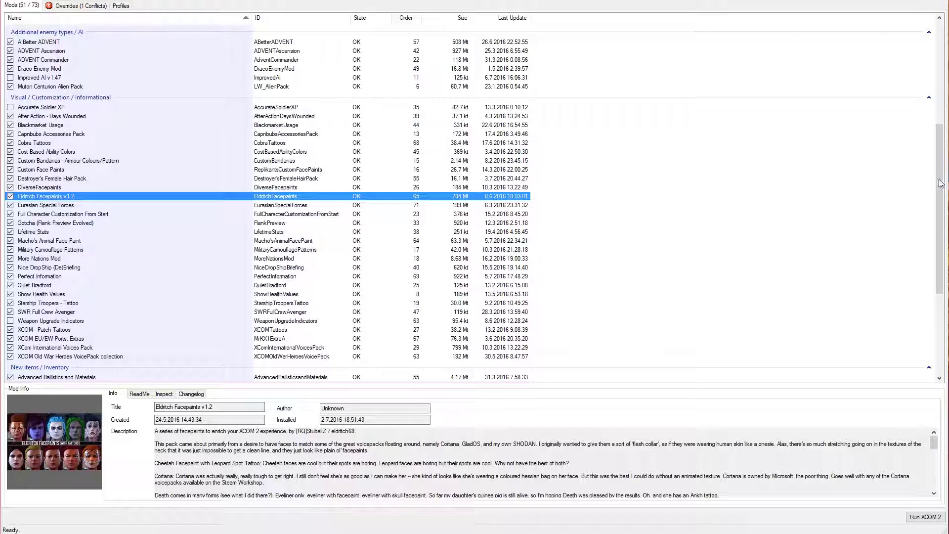
pyautogui.click(71, 205)
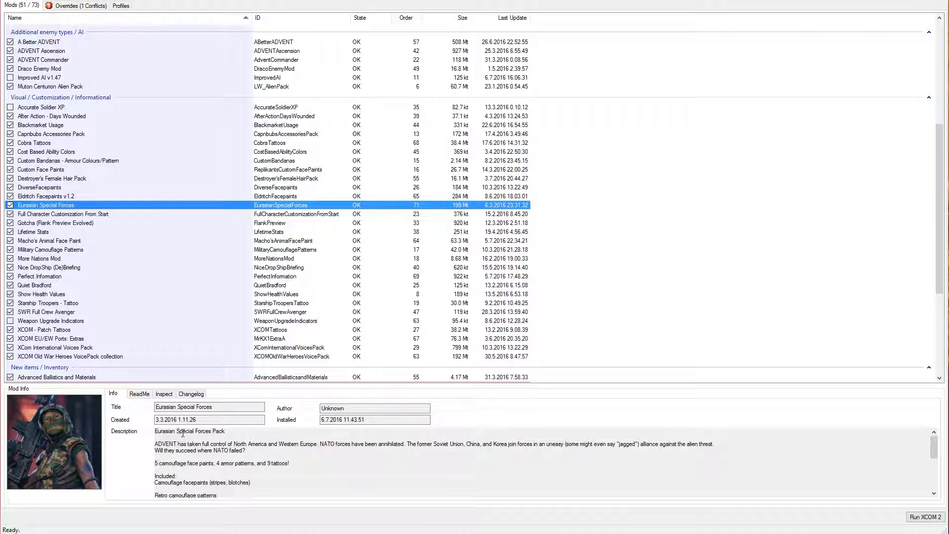
pyautogui.moveTo(937, 190); pyautogui.dragTo(938, 243)
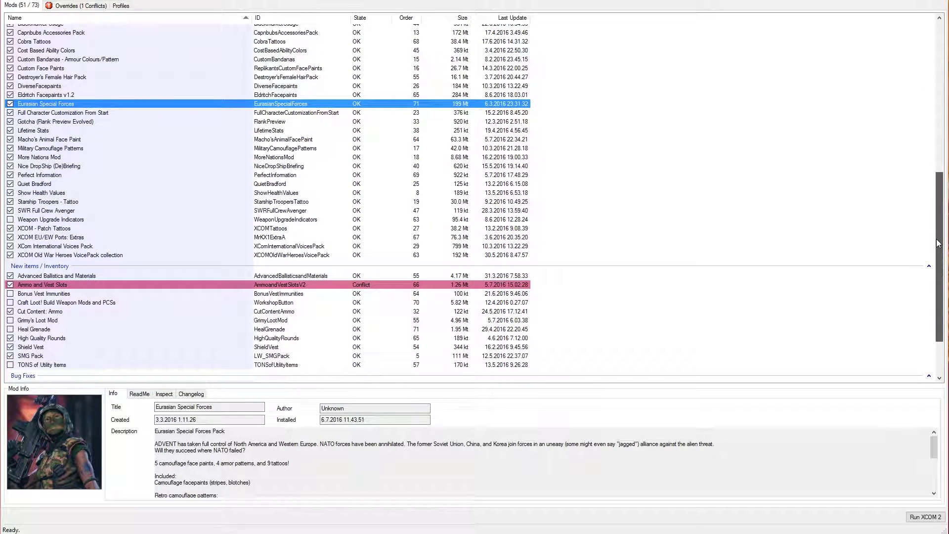
pyautogui.scroll(2, 938, 243)
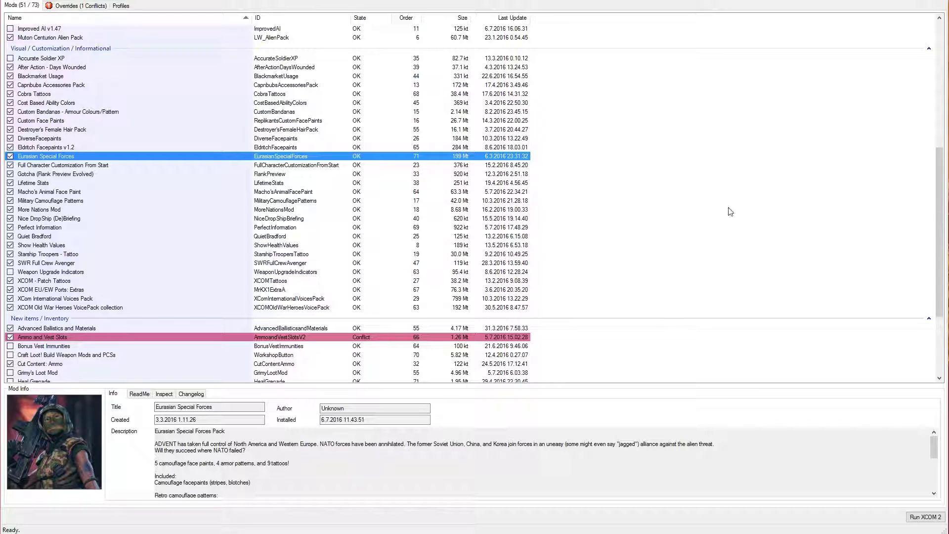
pyautogui.click(35, 166)
pyautogui.click(38, 175)
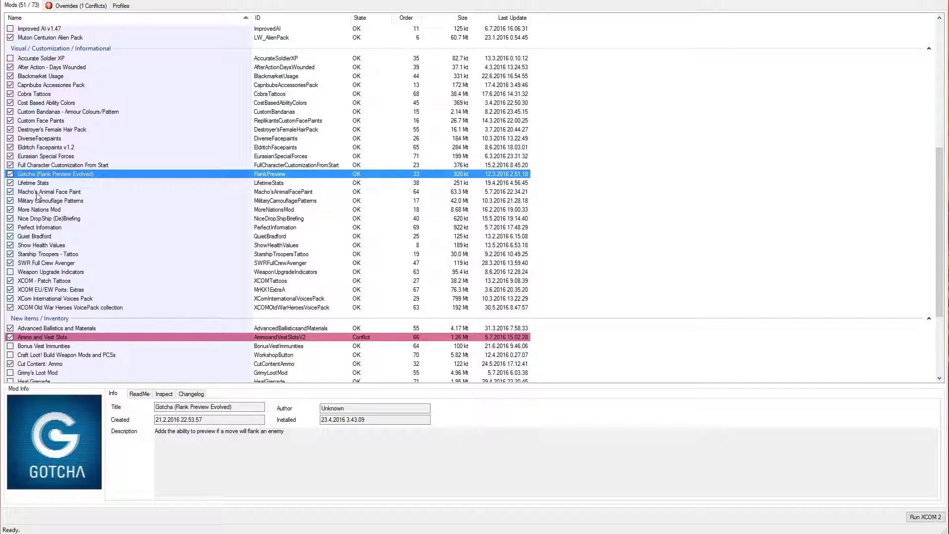
pyautogui.click(70, 192)
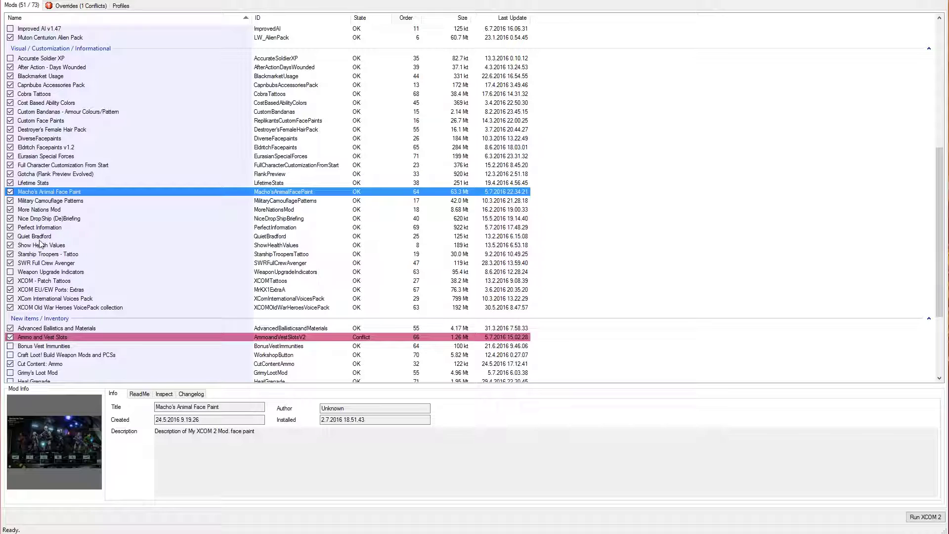
pyautogui.click(68, 299)
pyautogui.click(59, 308)
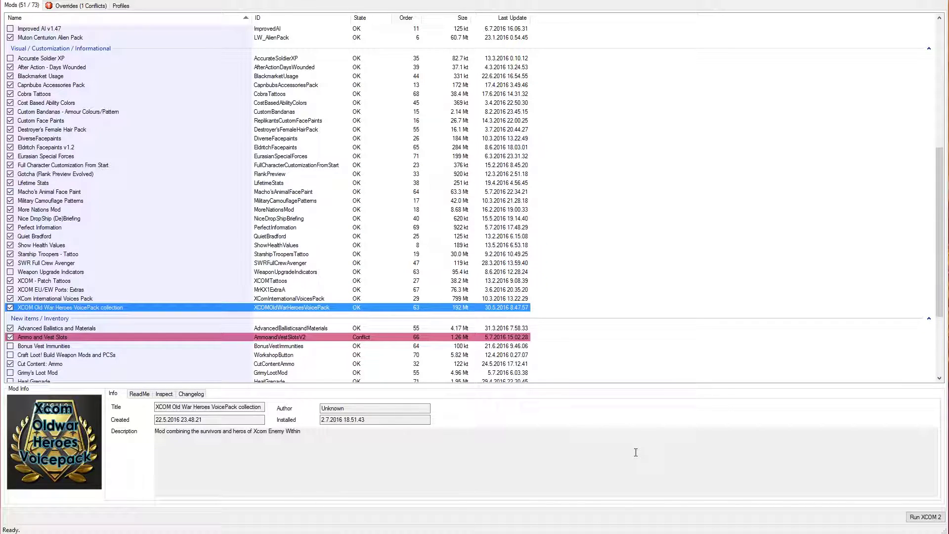
# Check the descriptions of Advanced Ballistics and Materials and Ammo and Vest Slots in the New items / Inventory category
pyautogui.moveTo(944, 143); pyautogui.dragTo(937, 222)
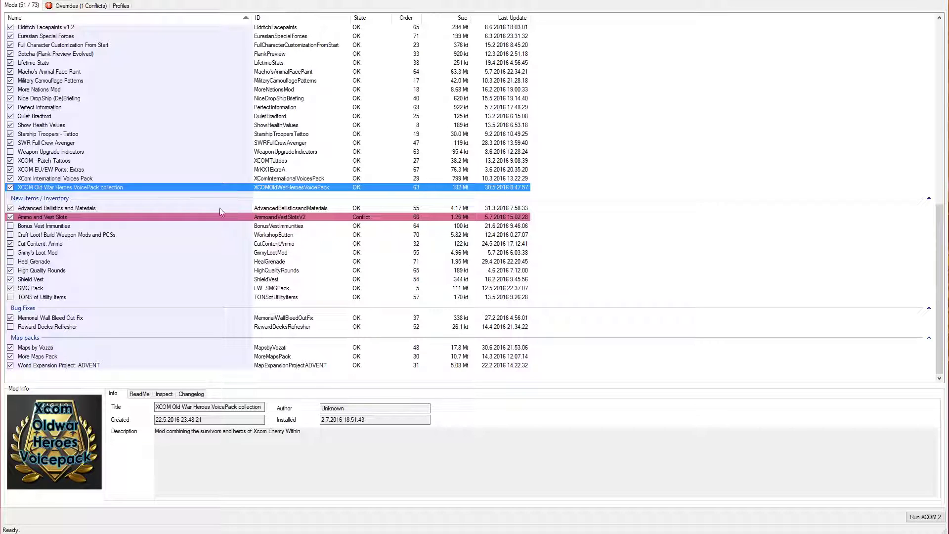
pyautogui.click(69, 208)
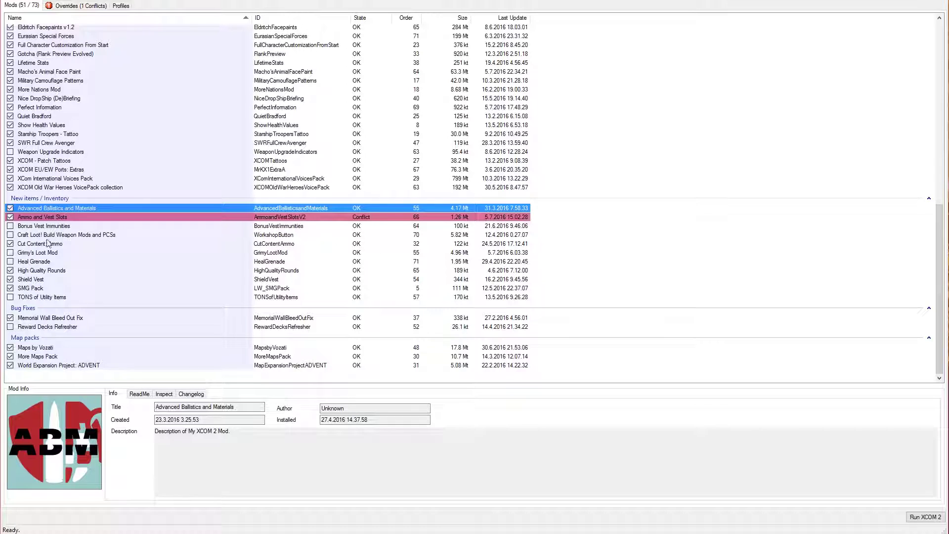
pyautogui.click(70, 217)
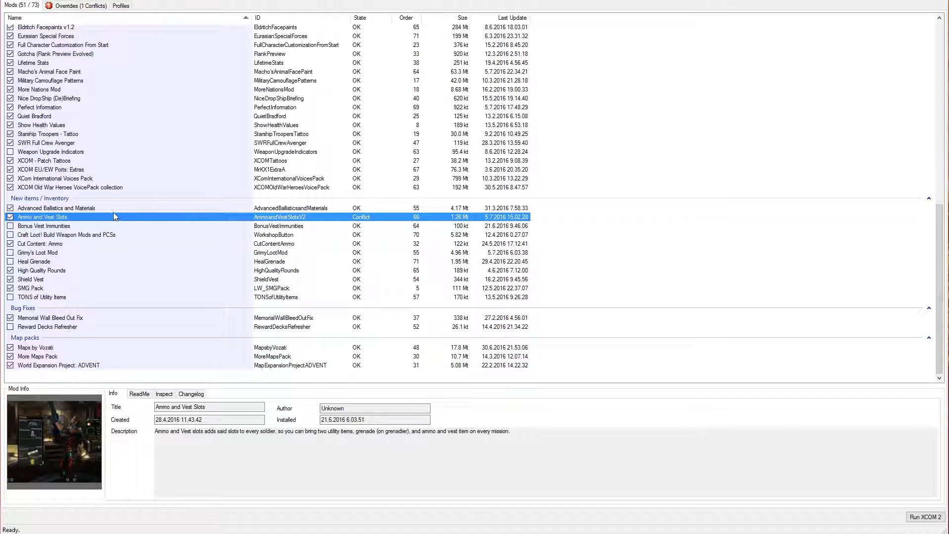
pyautogui.click(91, 209)
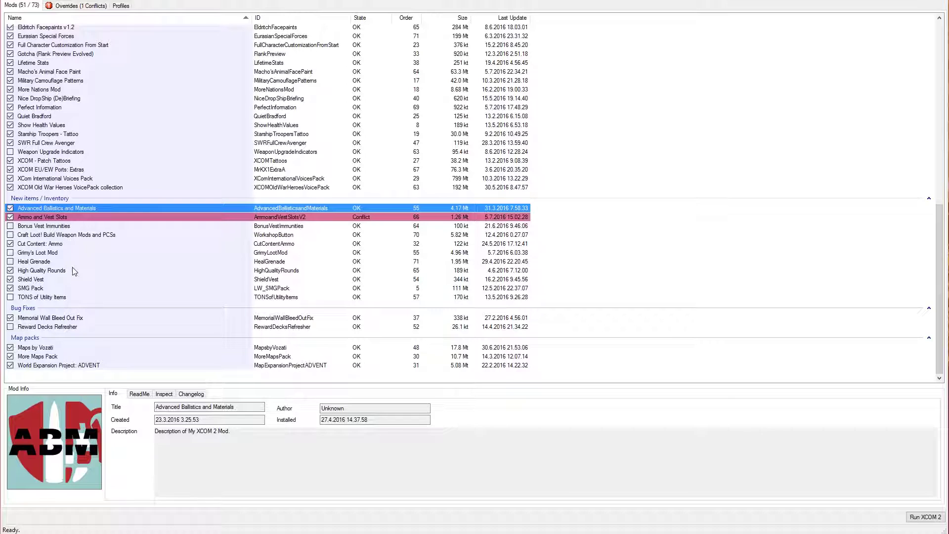
# Review the inventory mods Cut Content: Ammo, High Quality Rounds, Shield Vest, TONS of Utility Items and SMG Pack
pyautogui.click(48, 244)
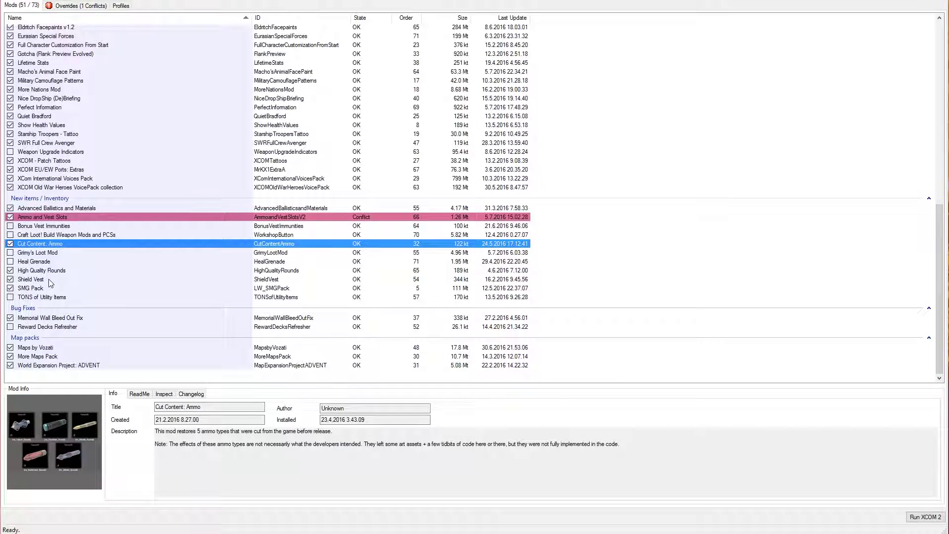
pyautogui.click(49, 271)
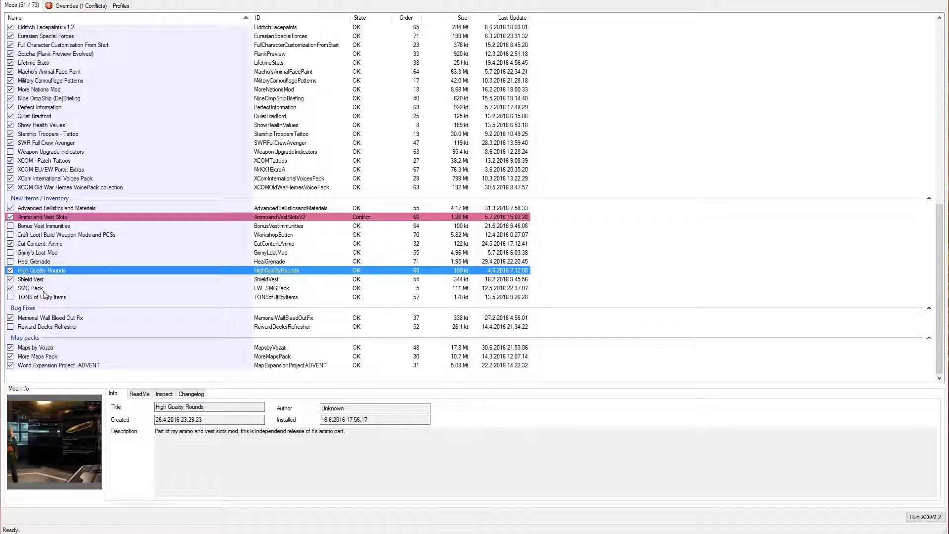
pyautogui.click(39, 244)
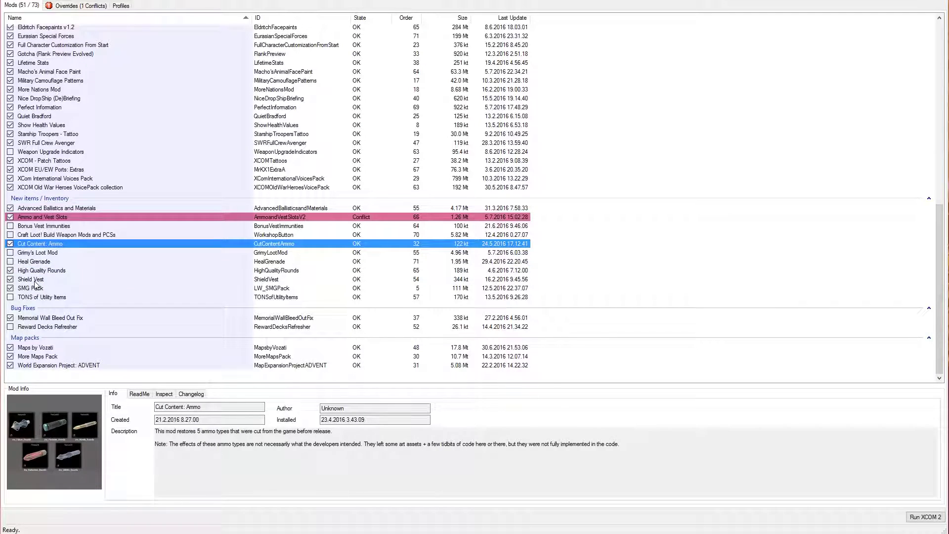
pyautogui.click(35, 280)
pyautogui.click(31, 297)
pyautogui.click(29, 289)
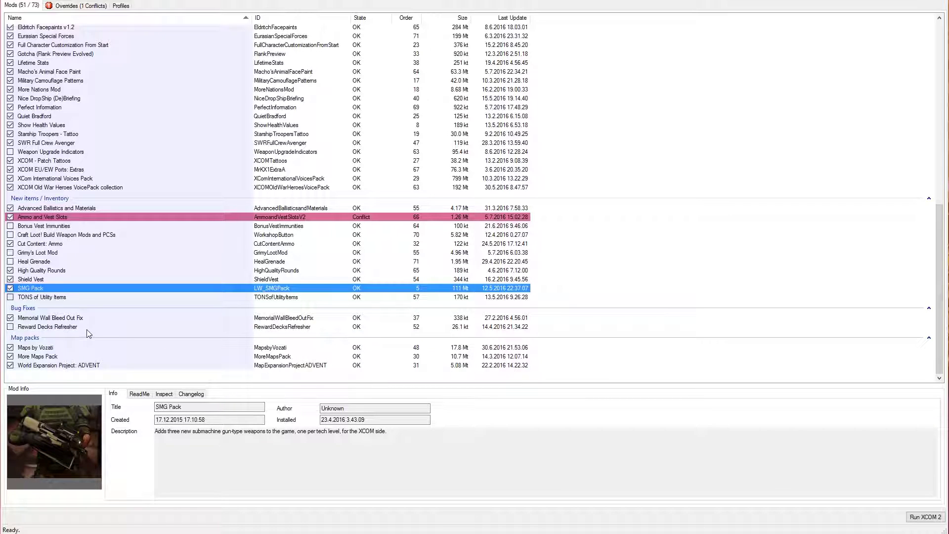
# Review the Memorial Wall Bleed Out Fix and the three map packs, and clear the mod selection
pyautogui.click(75, 318)
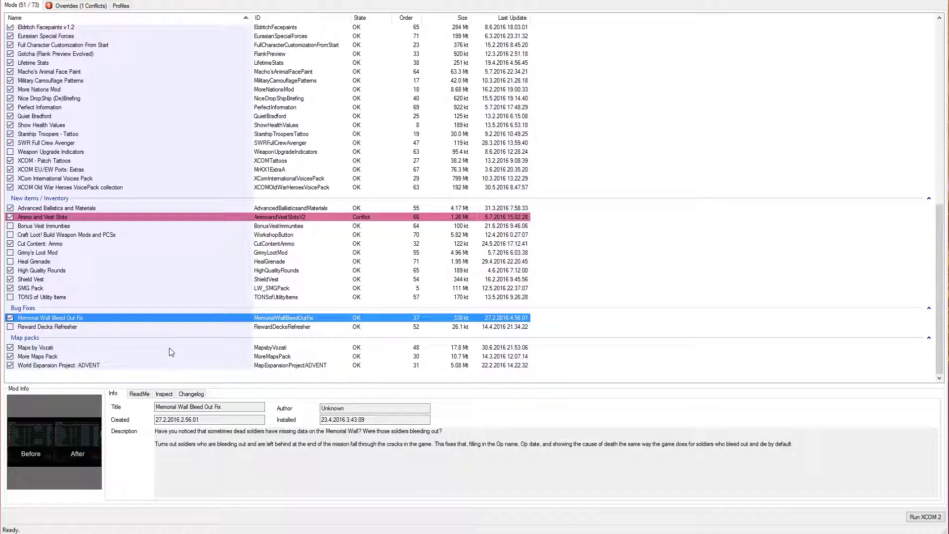
pyautogui.click(34, 348)
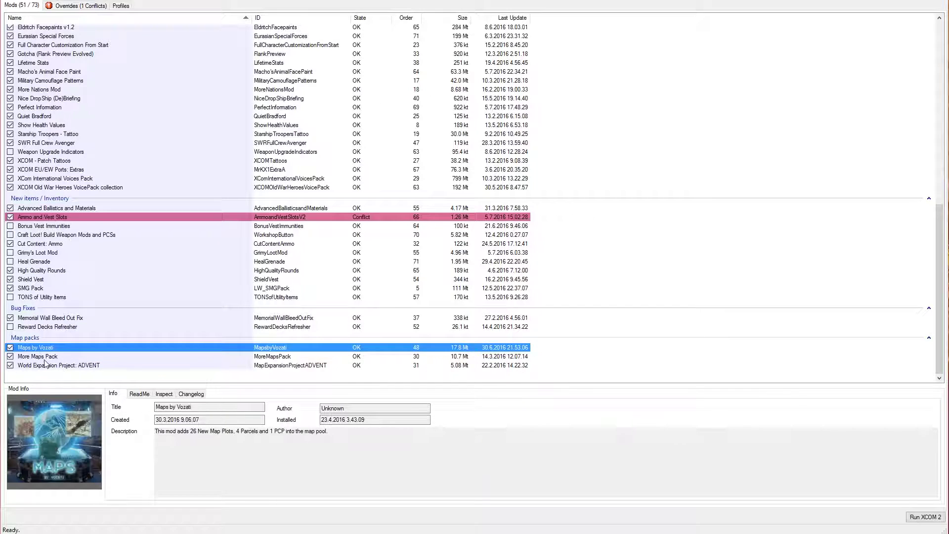
pyautogui.click(39, 358)
pyautogui.click(33, 367)
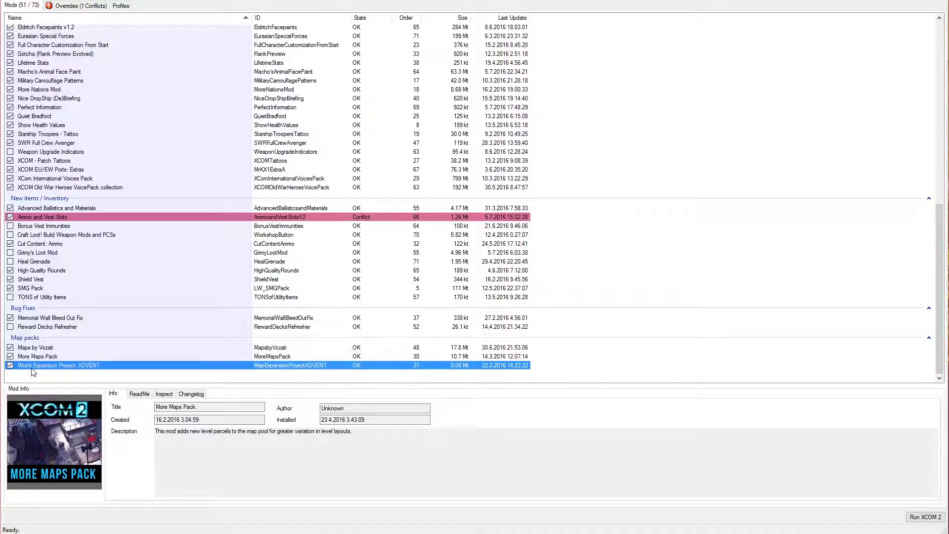
pyautogui.click(32, 372)
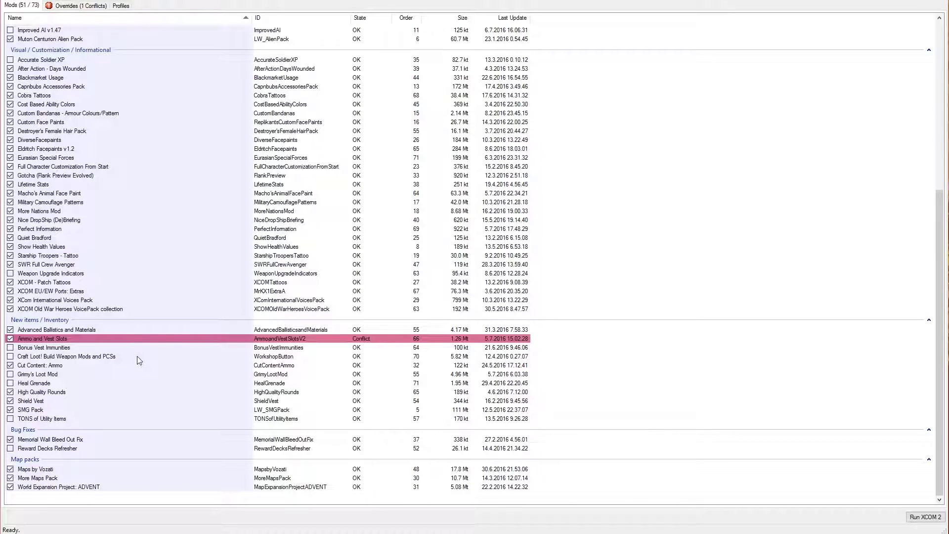
# Check the descriptions of the three map packs: World Expansion Project: ADVENT, More Maps Pack and Maps by Vozati
pyautogui.click(38, 488)
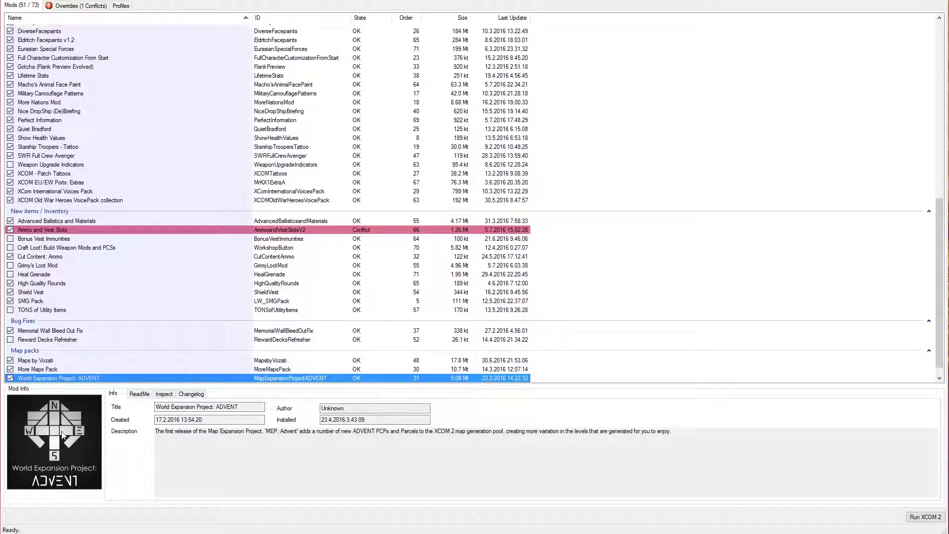
pyautogui.click(37, 369)
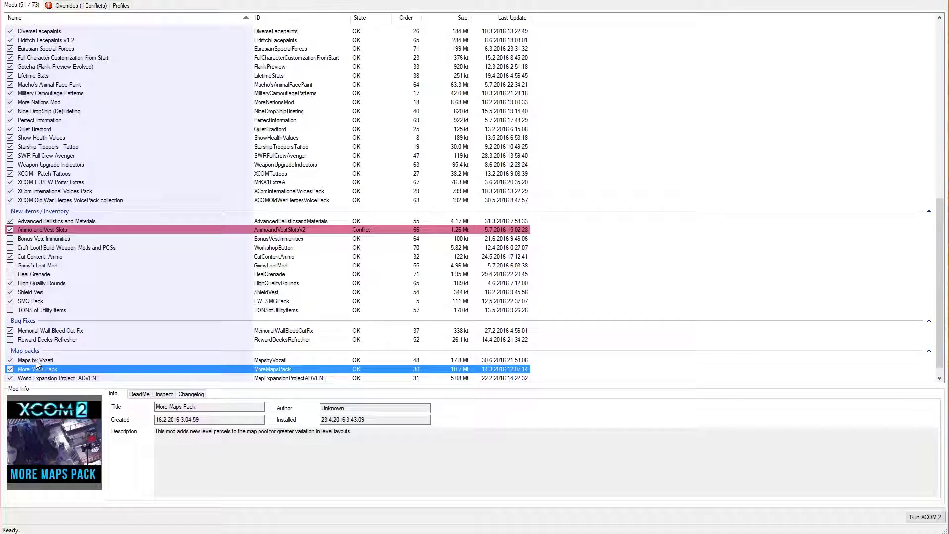
pyautogui.click(36, 361)
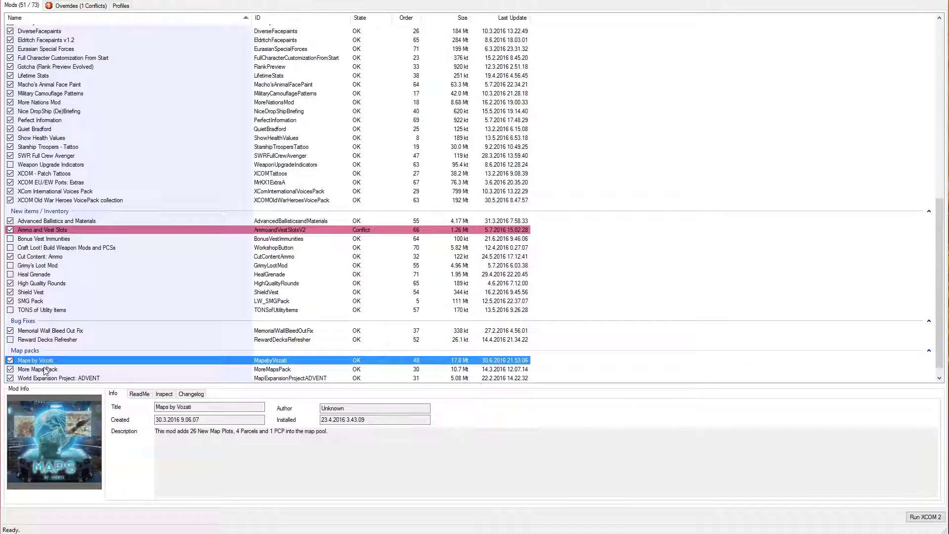
pyautogui.click(44, 370)
pyautogui.click(42, 379)
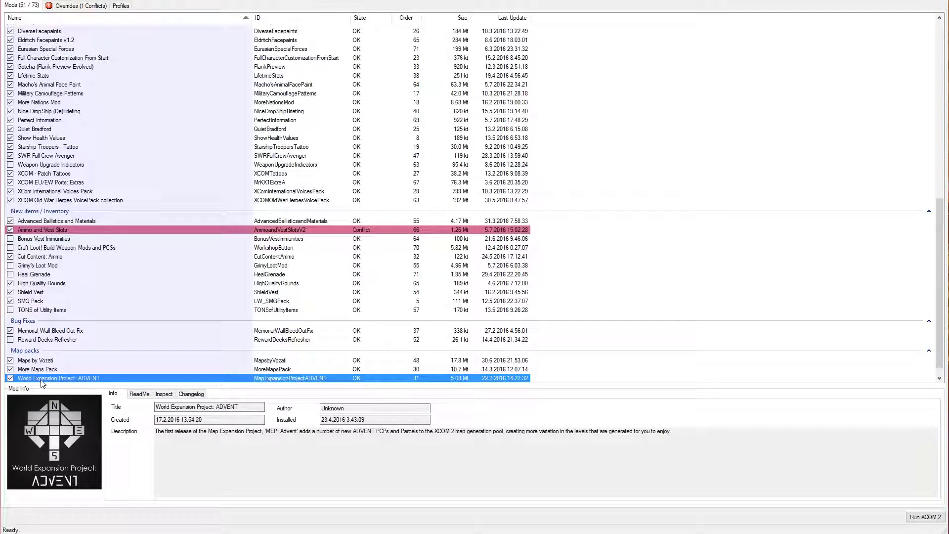
pyautogui.click(41, 370)
pyautogui.click(41, 363)
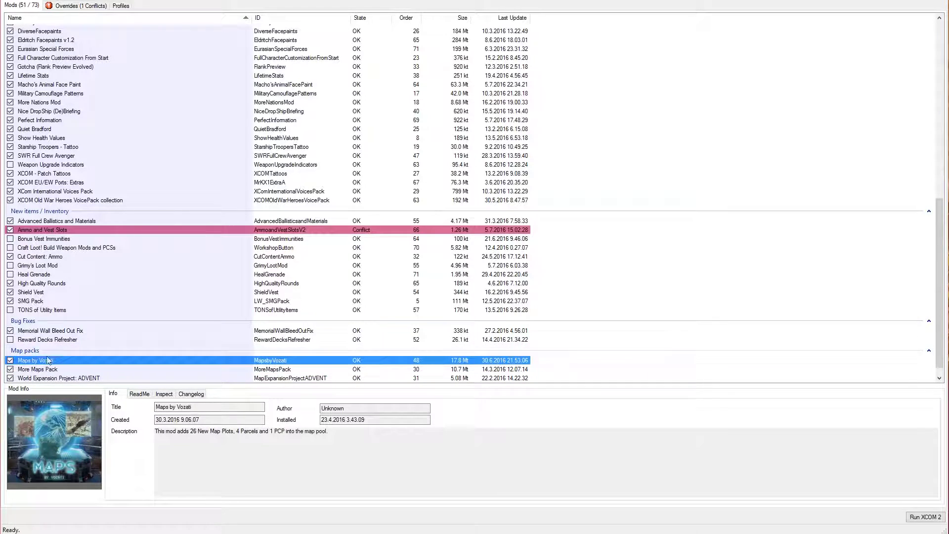
# Review the enabled soldier classes in Class Mods: Spectrum : Codebreaker Class, StormGuard Infantry Class and The Shocktrooper Class
pyautogui.scroll(14, 89, 366)
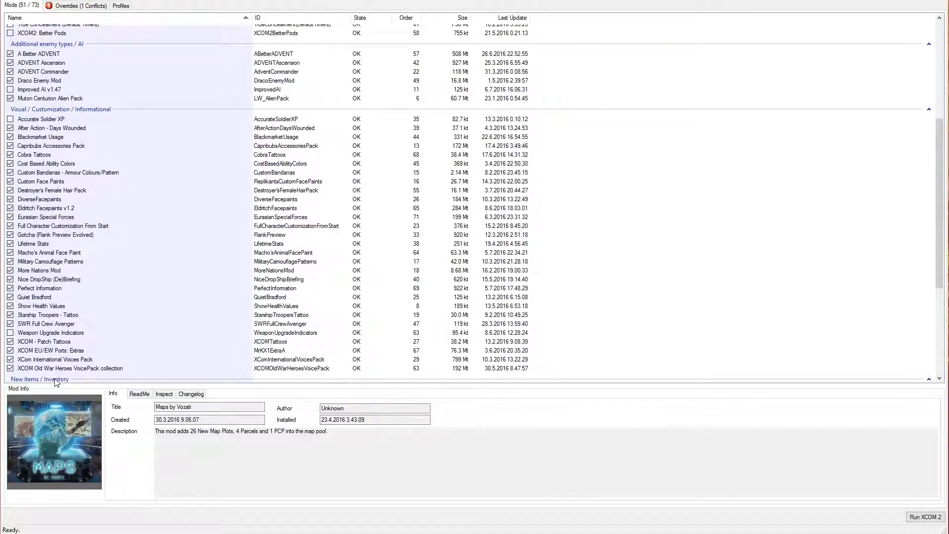
pyautogui.scroll(-12, 90, 368)
pyautogui.scroll(12, 91, 376)
pyautogui.scroll(-3, 90, 376)
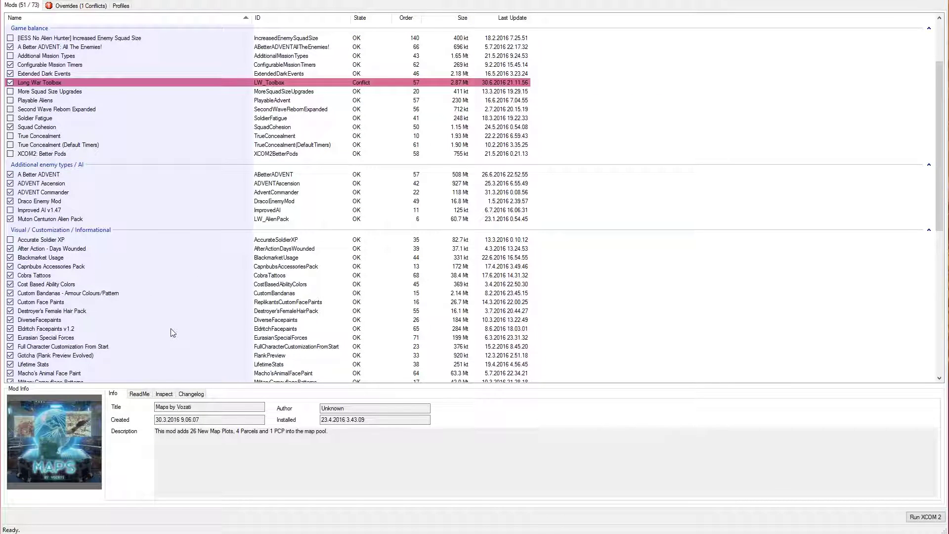
pyautogui.scroll(3, 172, 332)
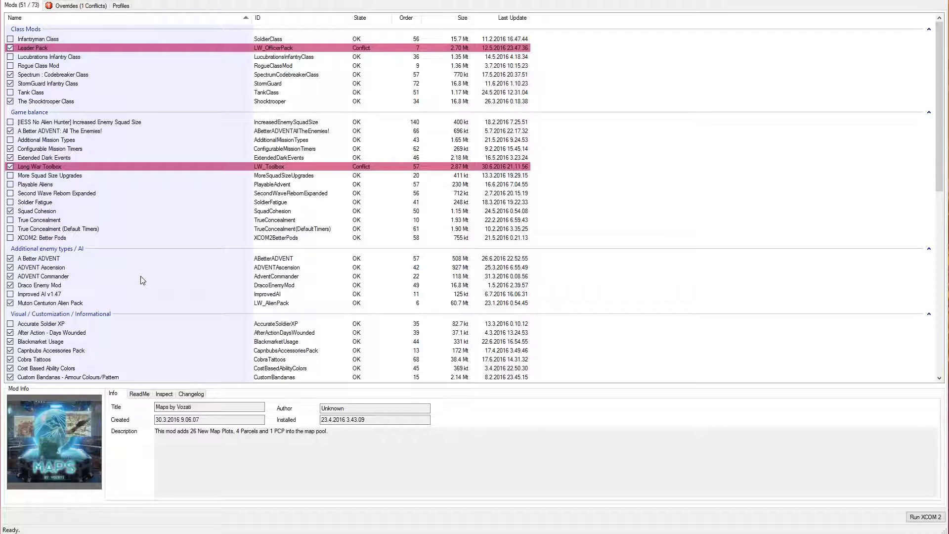
pyautogui.click(81, 75)
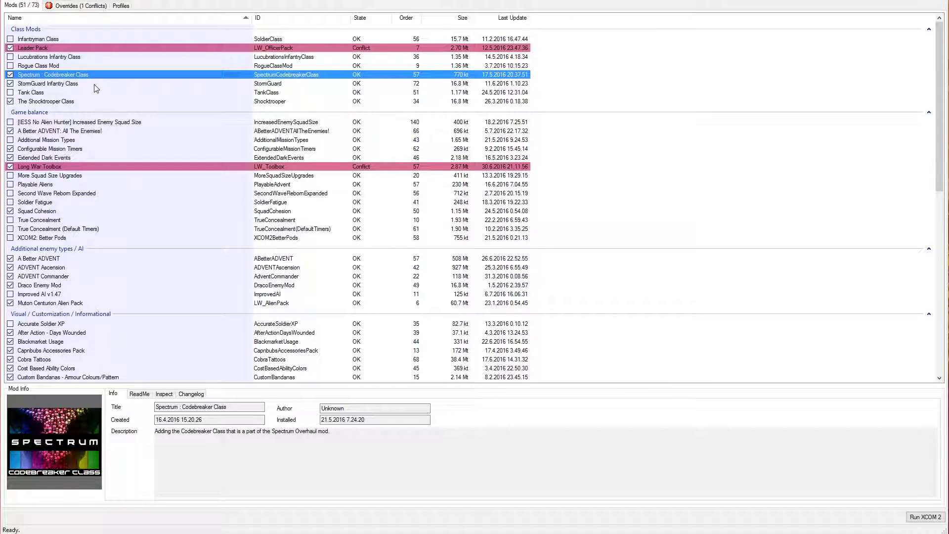
pyautogui.click(89, 83)
pyautogui.click(48, 101)
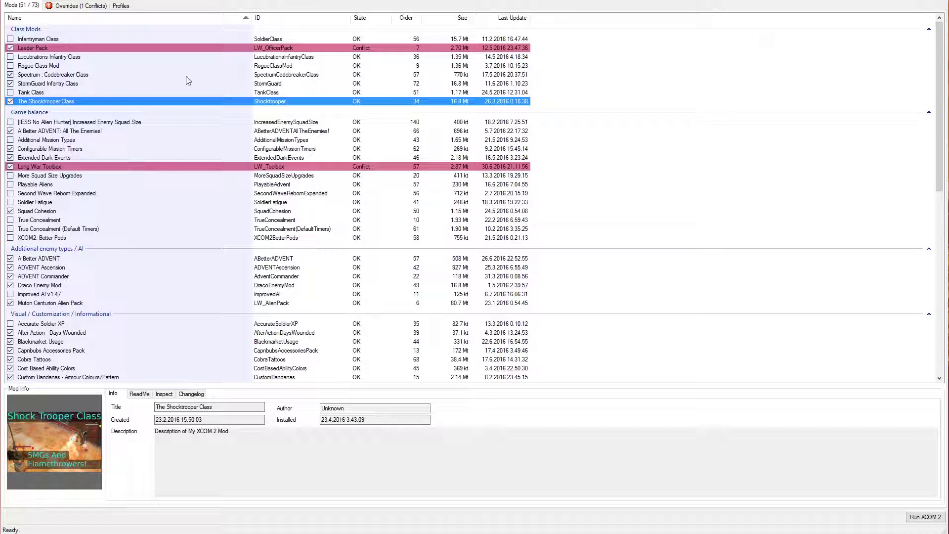
pyautogui.click(51, 83)
pyautogui.click(48, 75)
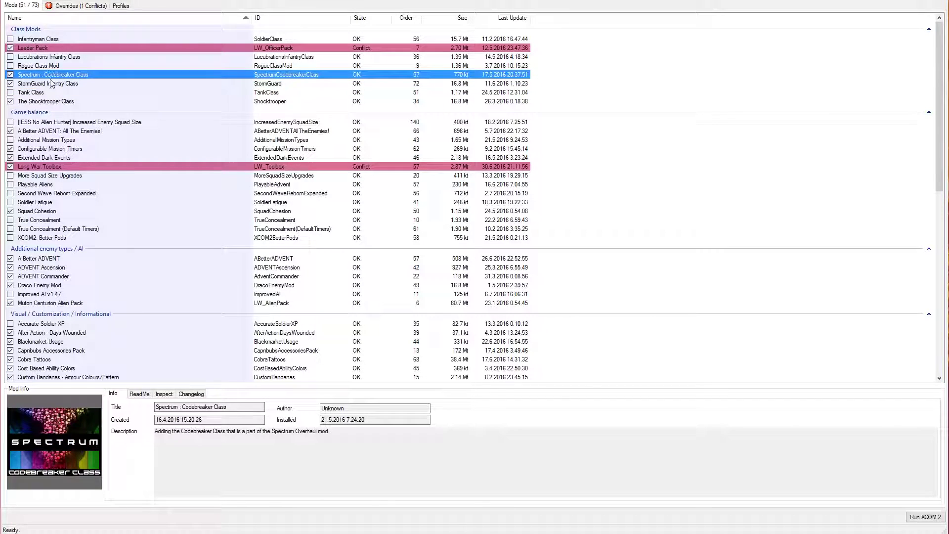
pyautogui.click(58, 100)
pyautogui.click(57, 83)
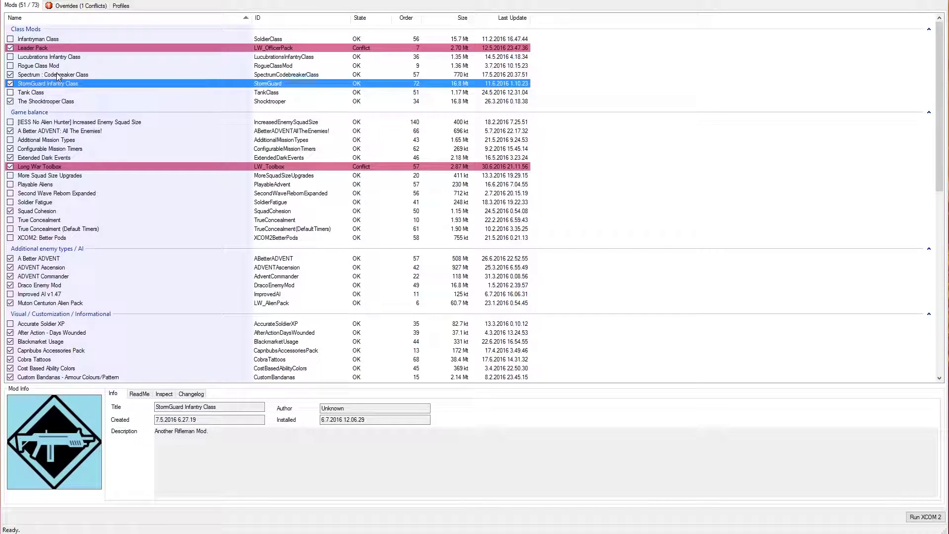
pyautogui.click(56, 74)
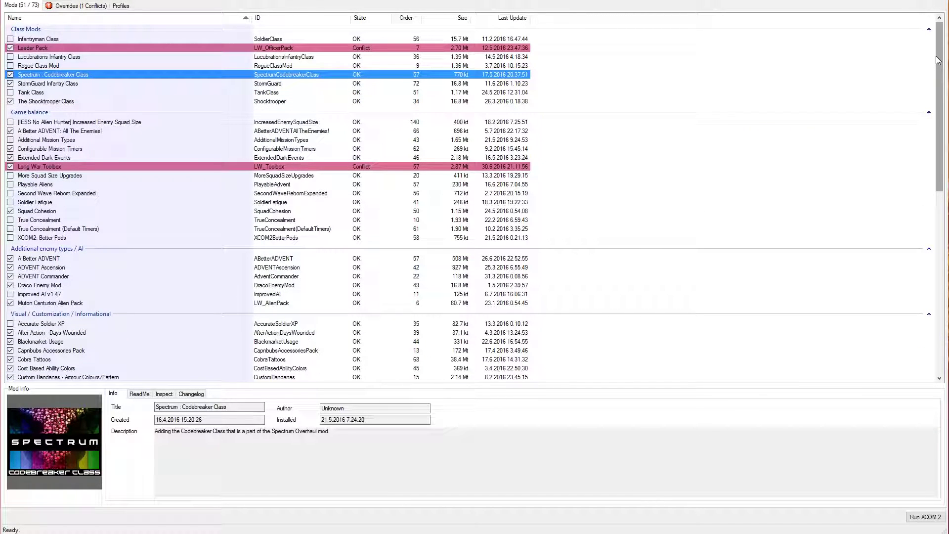
pyautogui.click(47, 101)
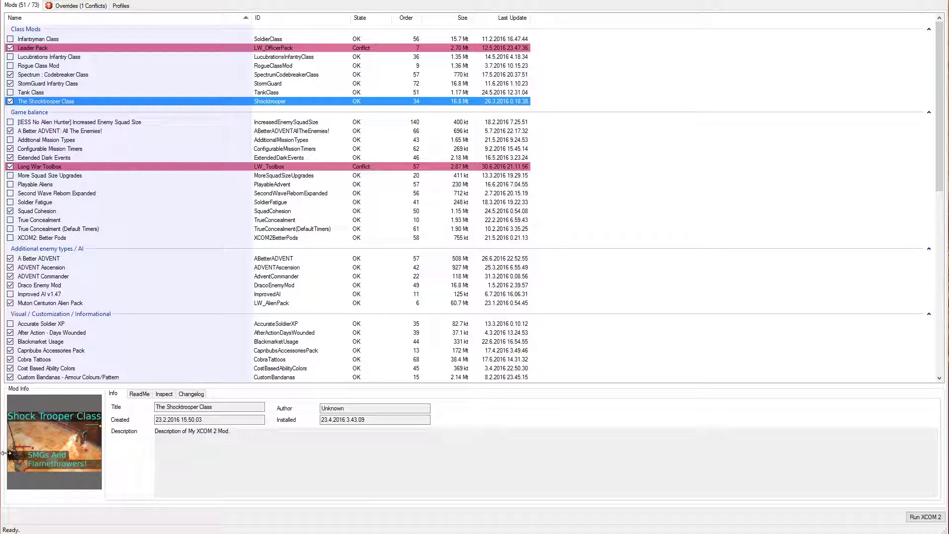
# Look over the complete mod list once more, from Class Mods through to Map packs
pyautogui.moveTo(937, 26); pyautogui.dragTo(926, 251)
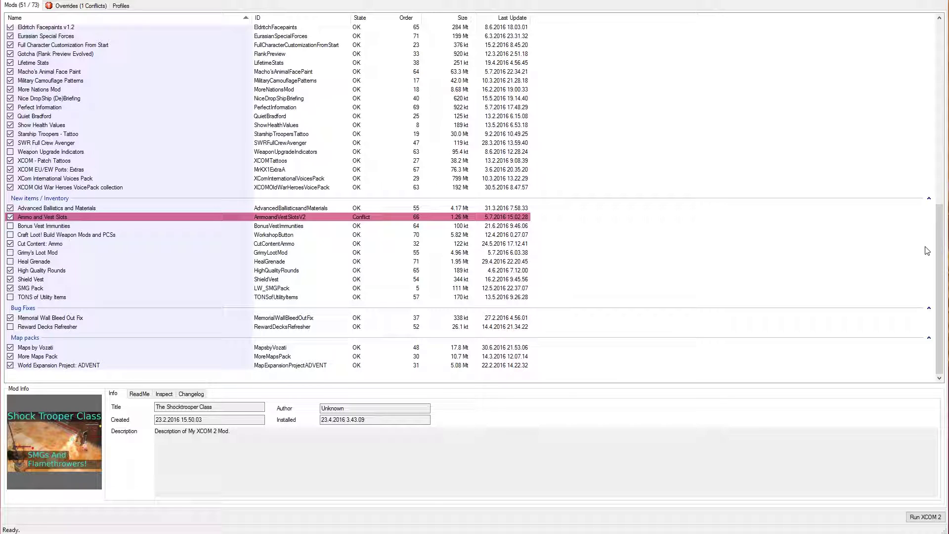
pyautogui.moveTo(938, 253)
pyautogui.mouseDown()
pyautogui.moveTo(940, 101)
pyautogui.moveTo(939, 241)
pyautogui.mouseUp()
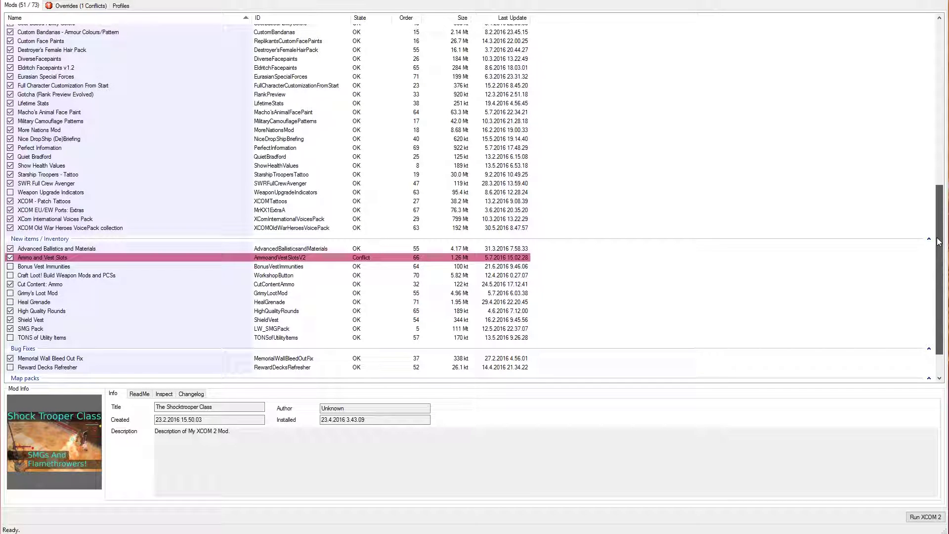
pyautogui.moveTo(939, 241); pyautogui.dragTo(940, 66)
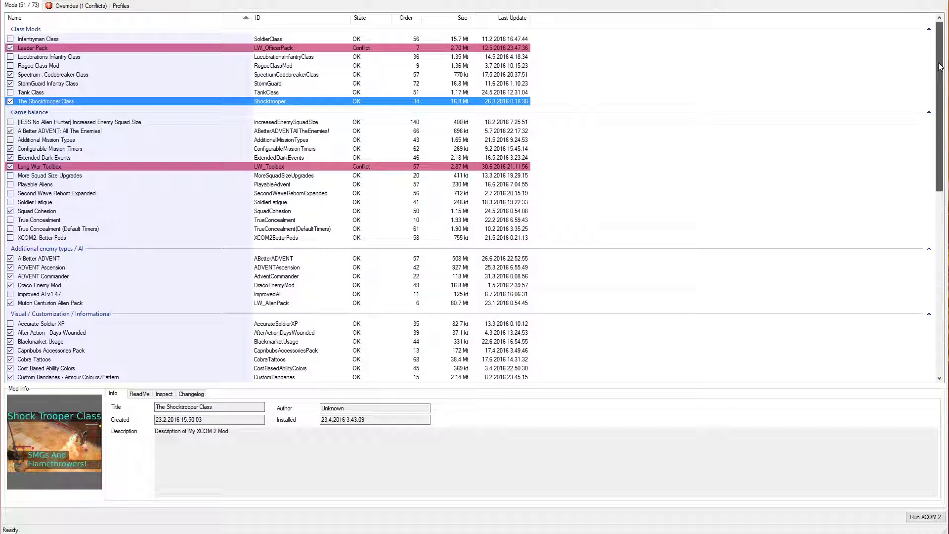
pyautogui.moveTo(940, 67); pyautogui.dragTo(935, 97)
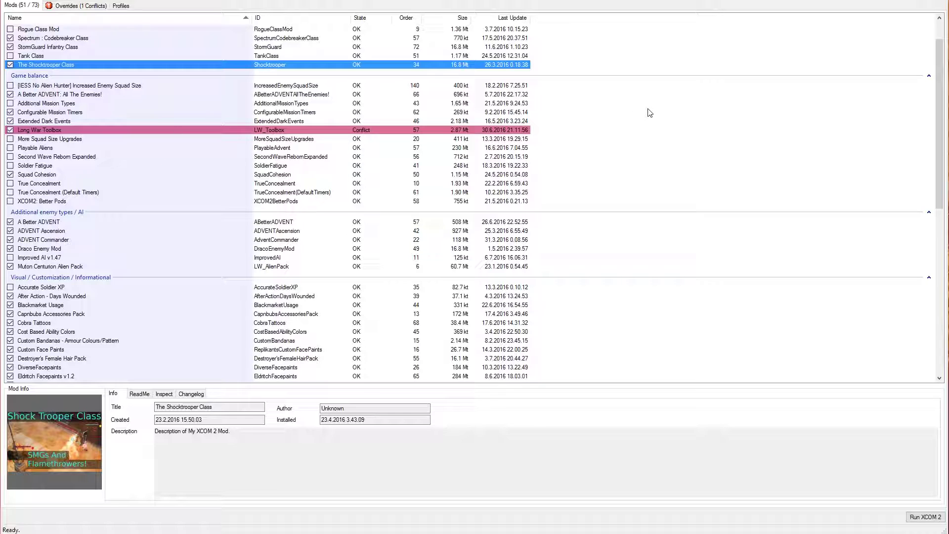
pyautogui.moveTo(941, 77); pyautogui.dragTo(922, 272)
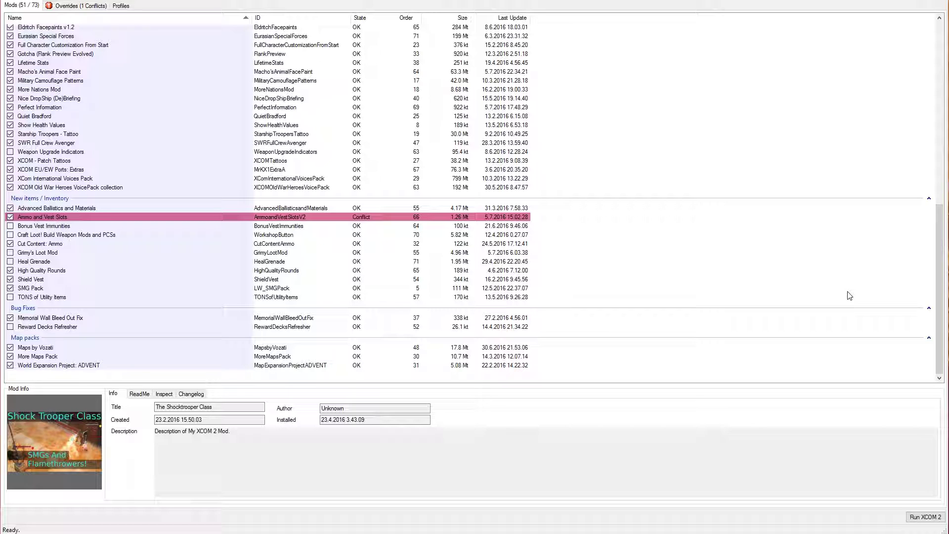
pyautogui.scroll(10, 793, 246)
pyautogui.scroll(-4, 767, 269)
pyautogui.scroll(9, 761, 268)
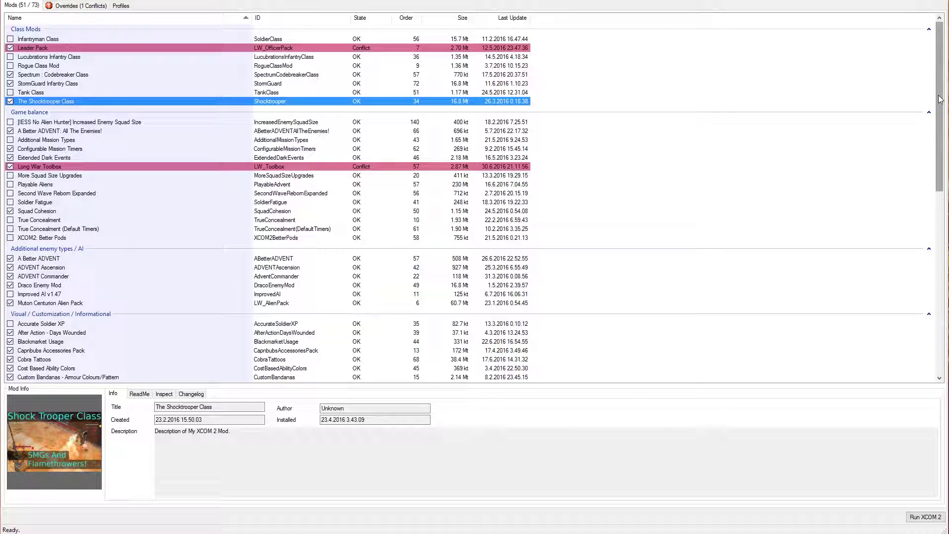
pyautogui.moveTo(941, 98); pyautogui.dragTo(926, 236)
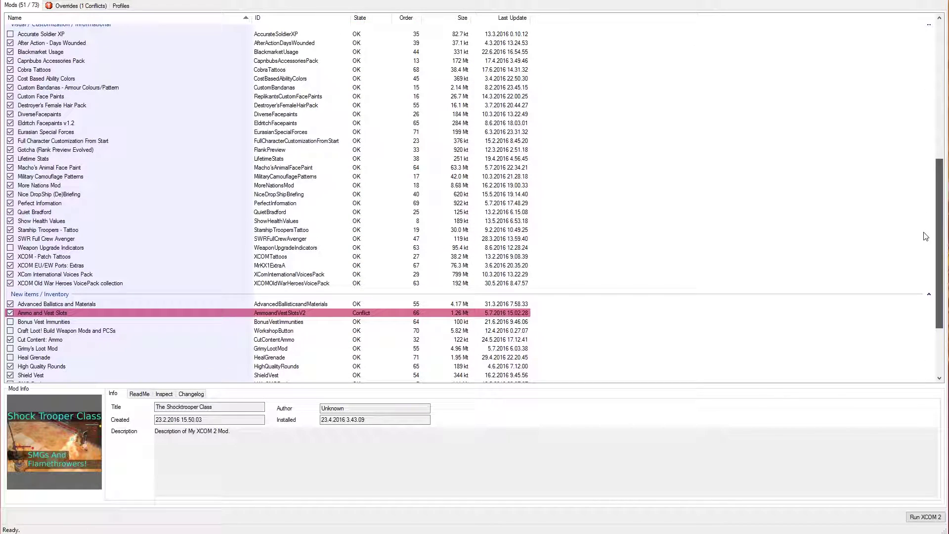
pyautogui.moveTo(926, 236); pyautogui.dragTo(884, 289)
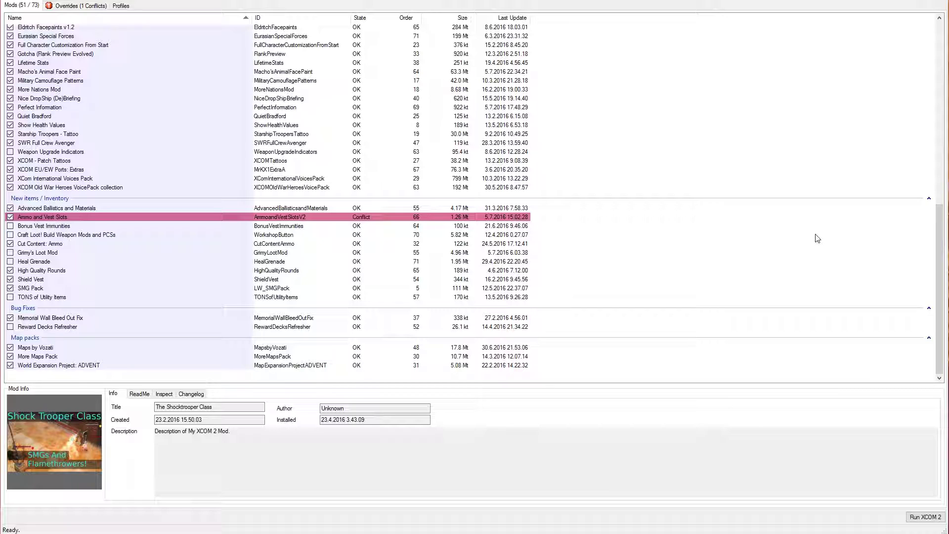
pyautogui.moveTo(939, 252); pyautogui.dragTo(893, 247)
pyautogui.scroll(12, 936, 167)
pyautogui.scroll(-3, 936, 167)
pyautogui.scroll(8, 780, 216)
pyautogui.scroll(-7, 774, 218)
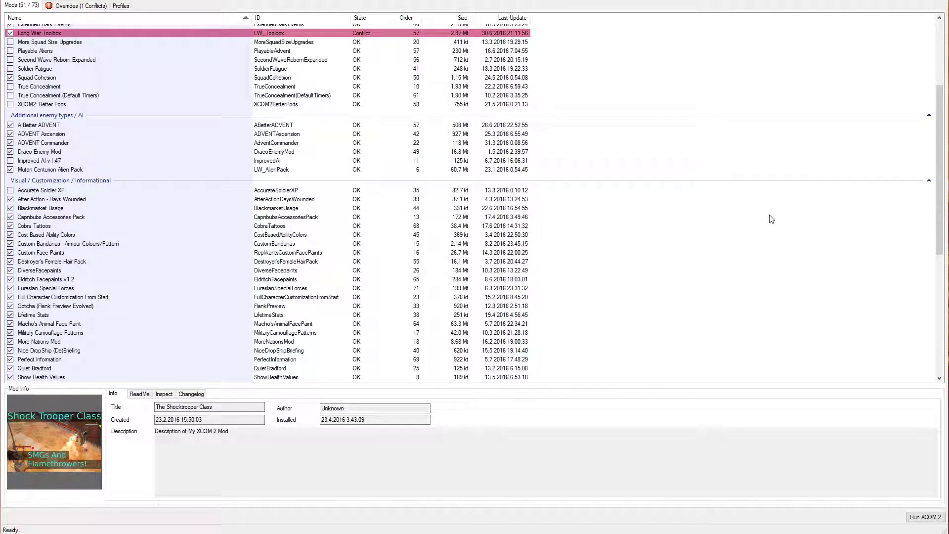
pyautogui.scroll(5, 771, 219)
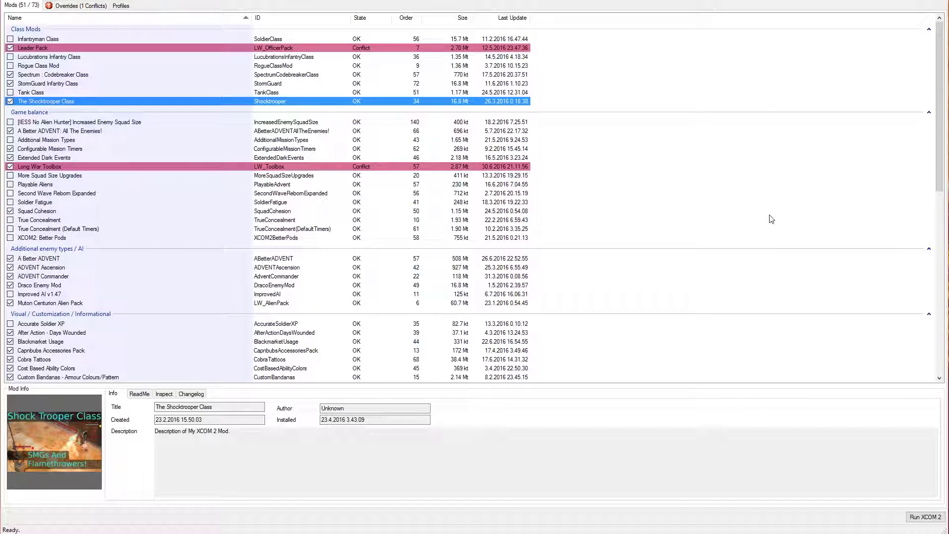
pyautogui.scroll(-13, 771, 219)
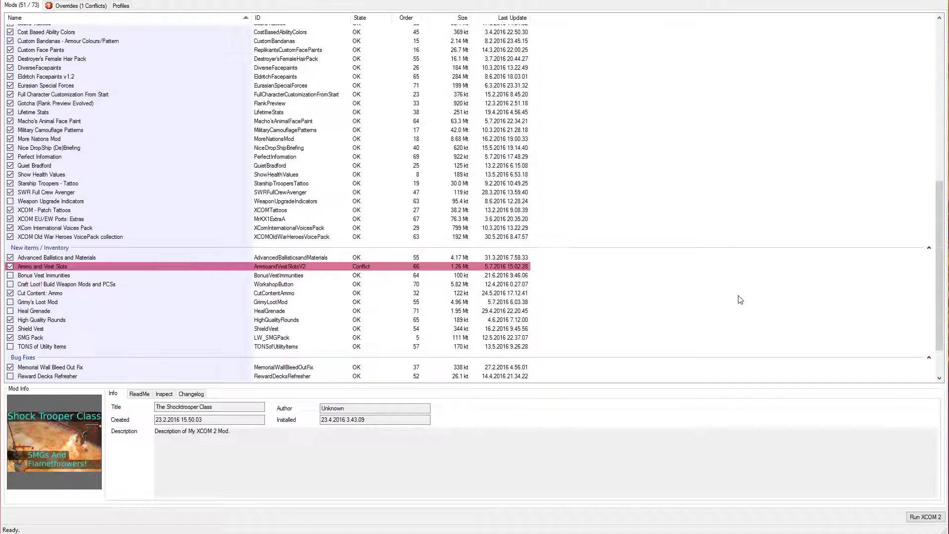